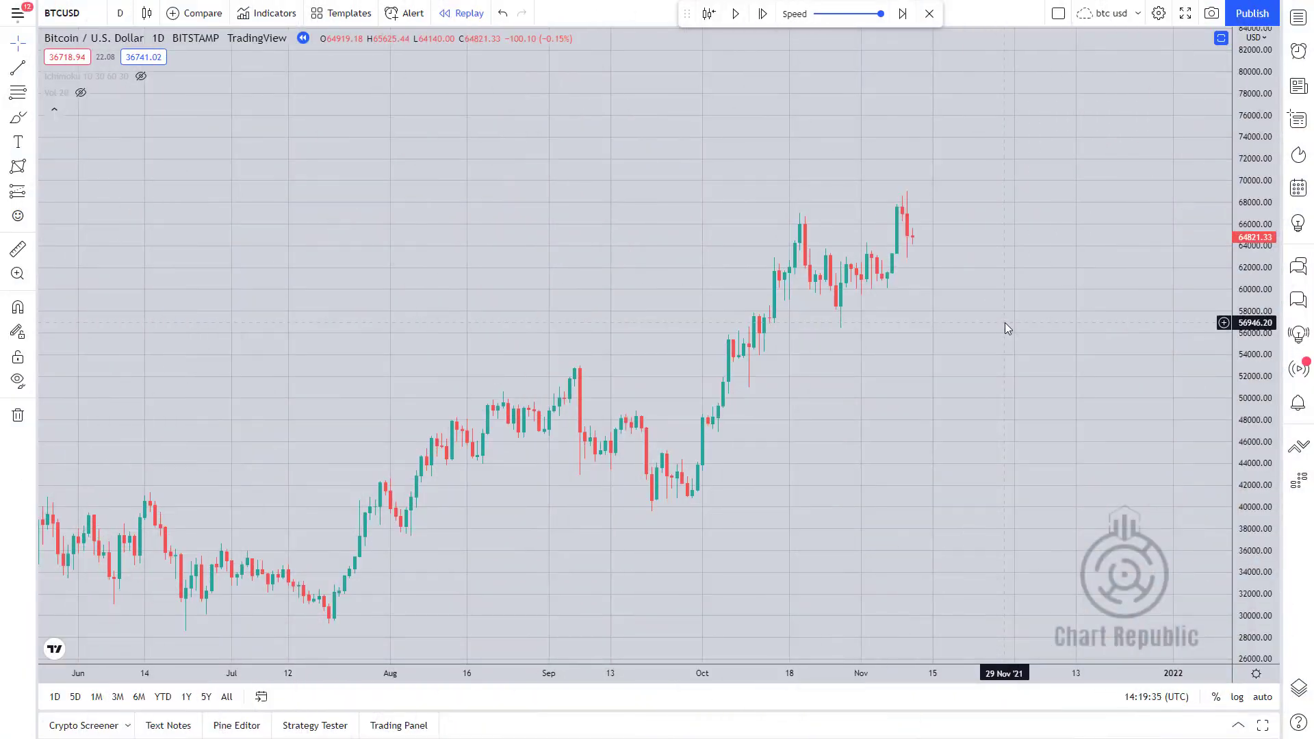
Step: Draw an ABCD pattern from the July low to the November high, then delete it
click(23, 169)
click(329, 623)
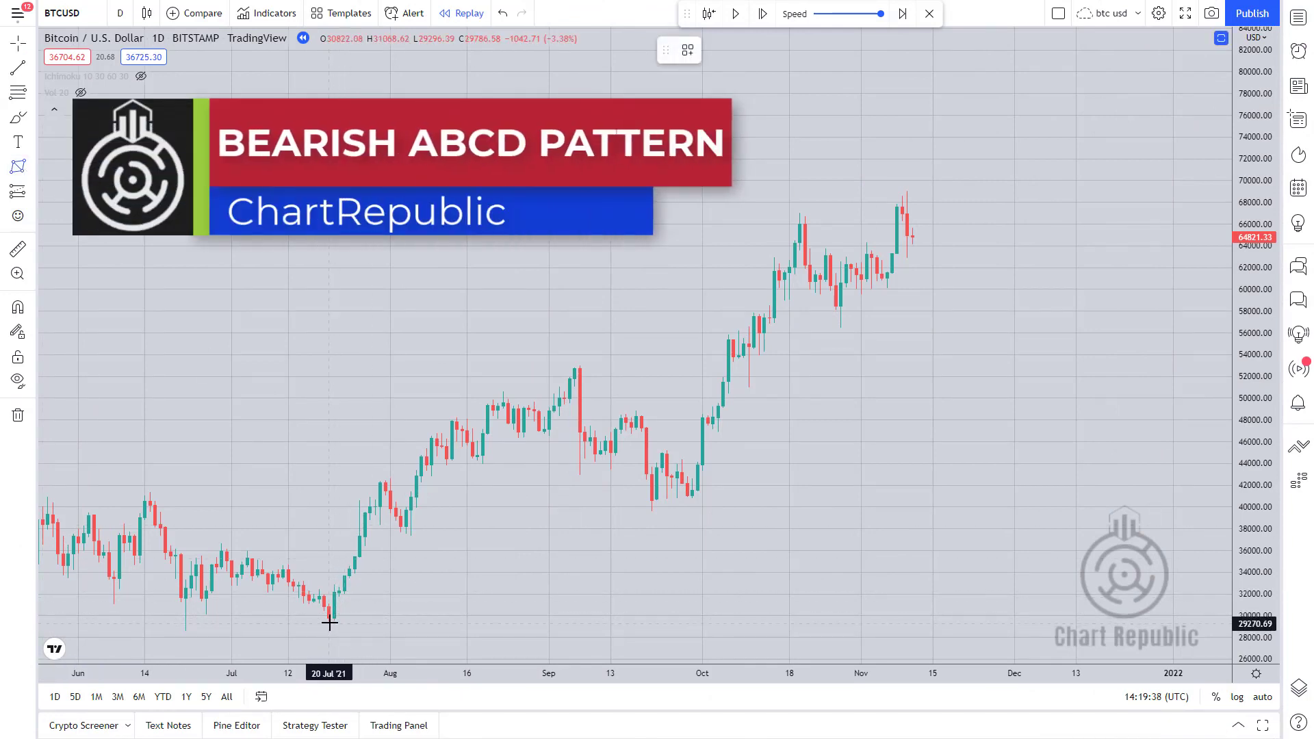
click(579, 366)
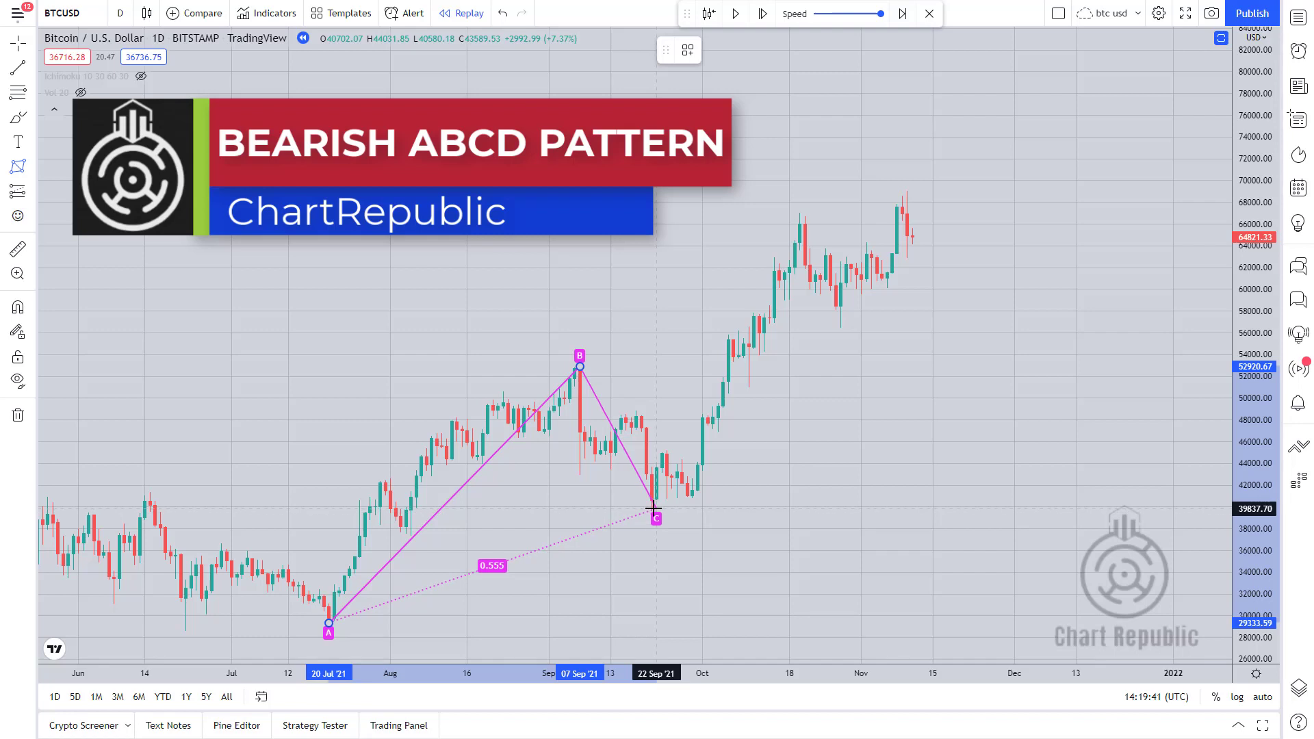
click(651, 508)
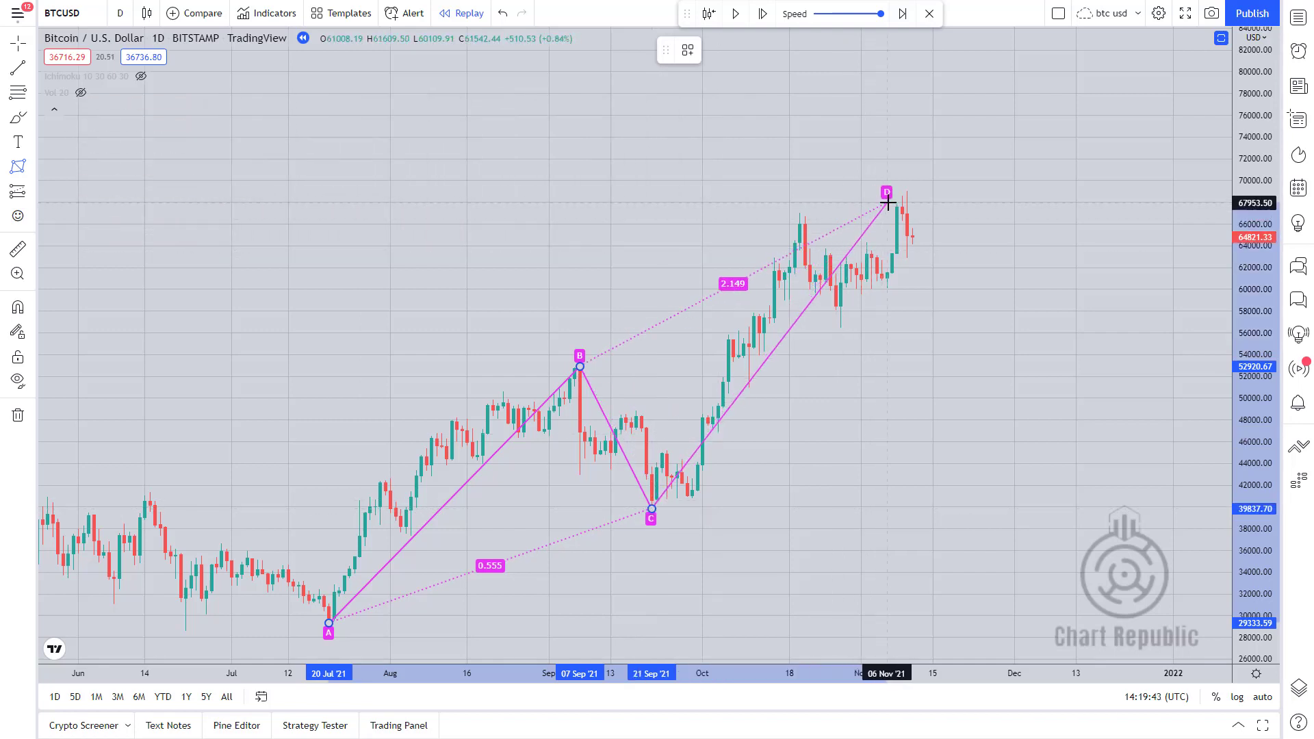
click(907, 193)
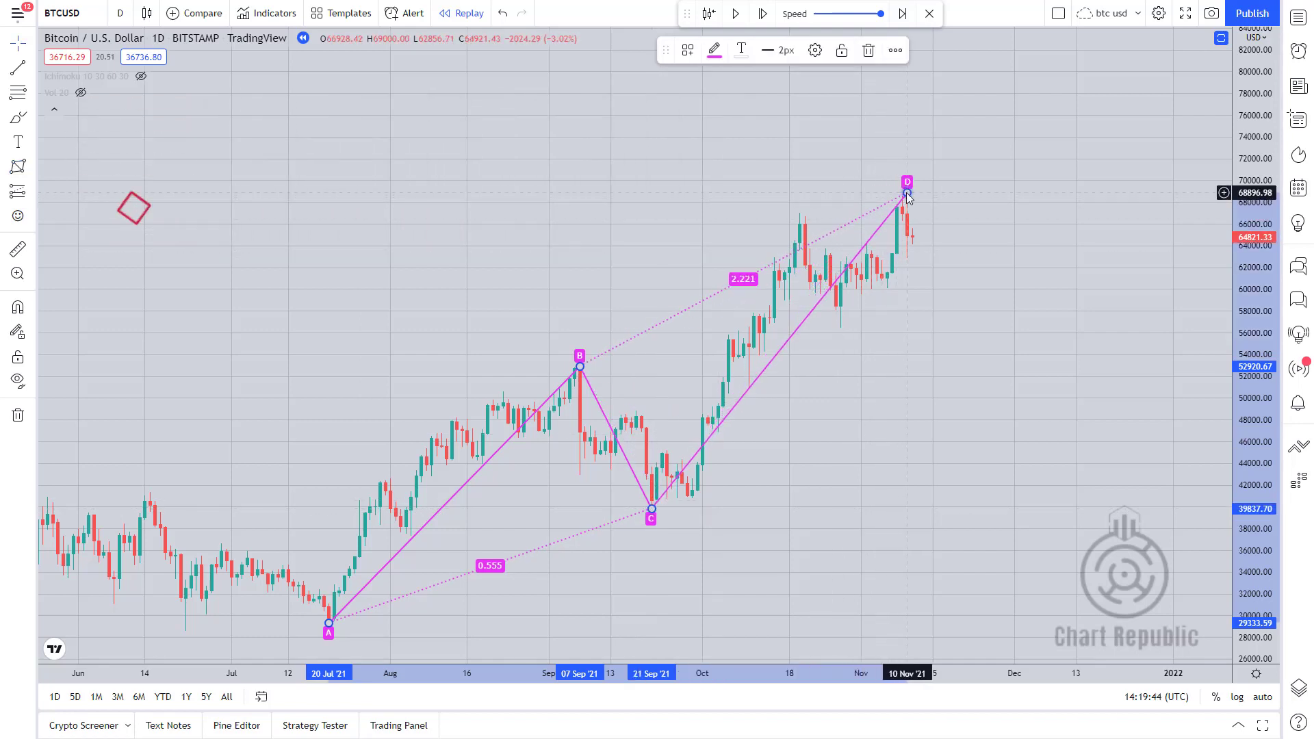
right_click(970, 293)
key(Escape)
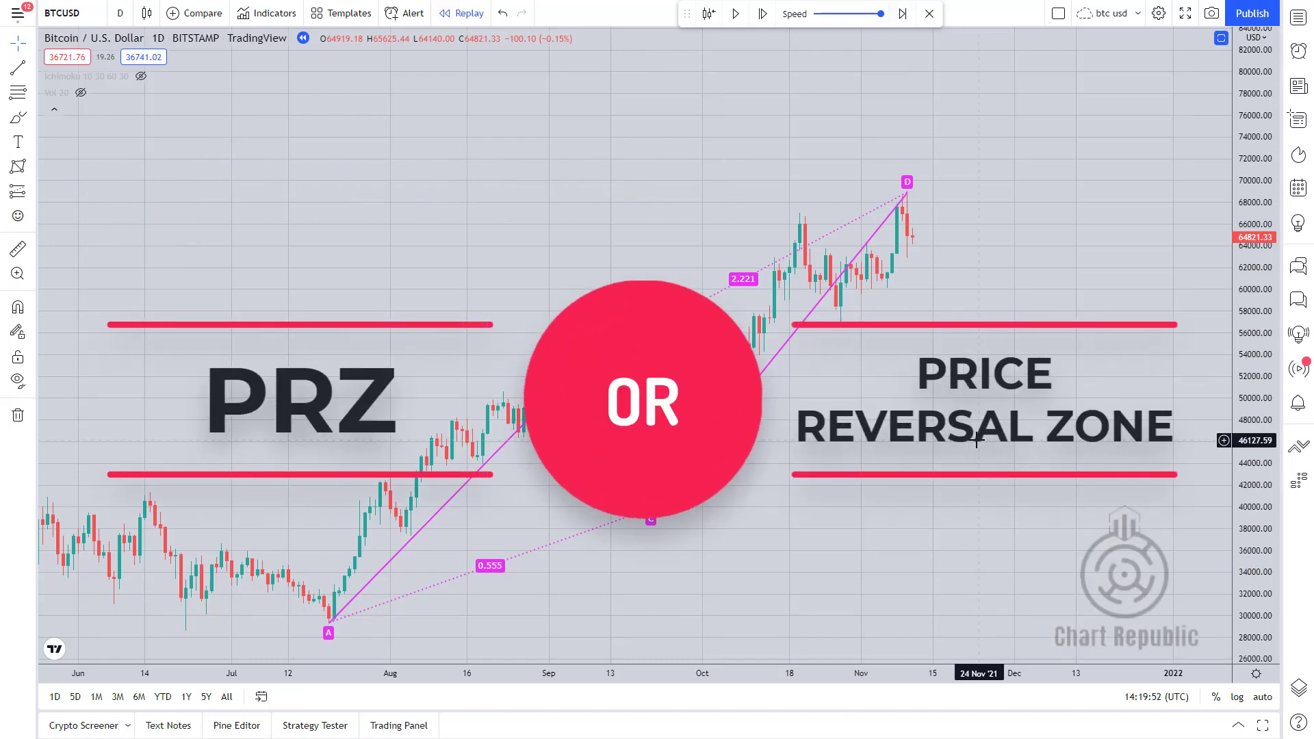
click(784, 349)
key(Delete)
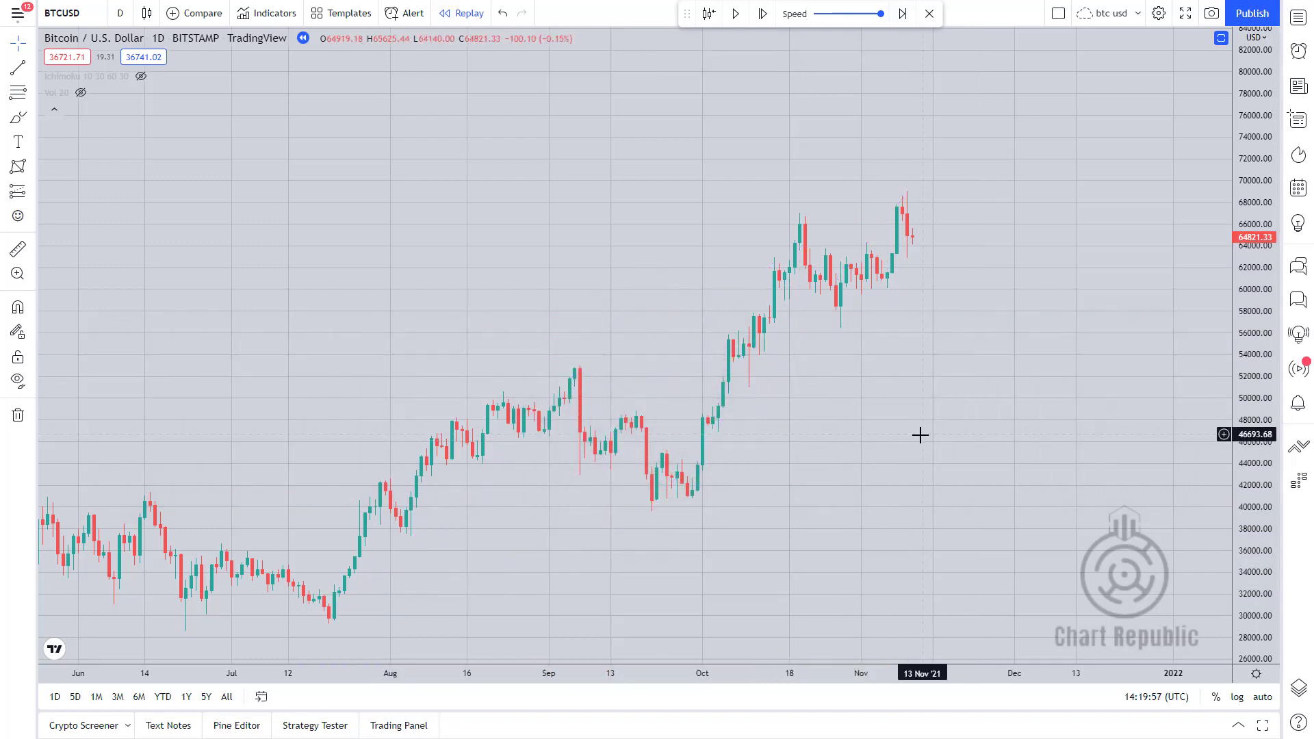
Step: Label the July low A, the September high B and the late-September low C
click(18, 142)
click(343, 647)
text(A)
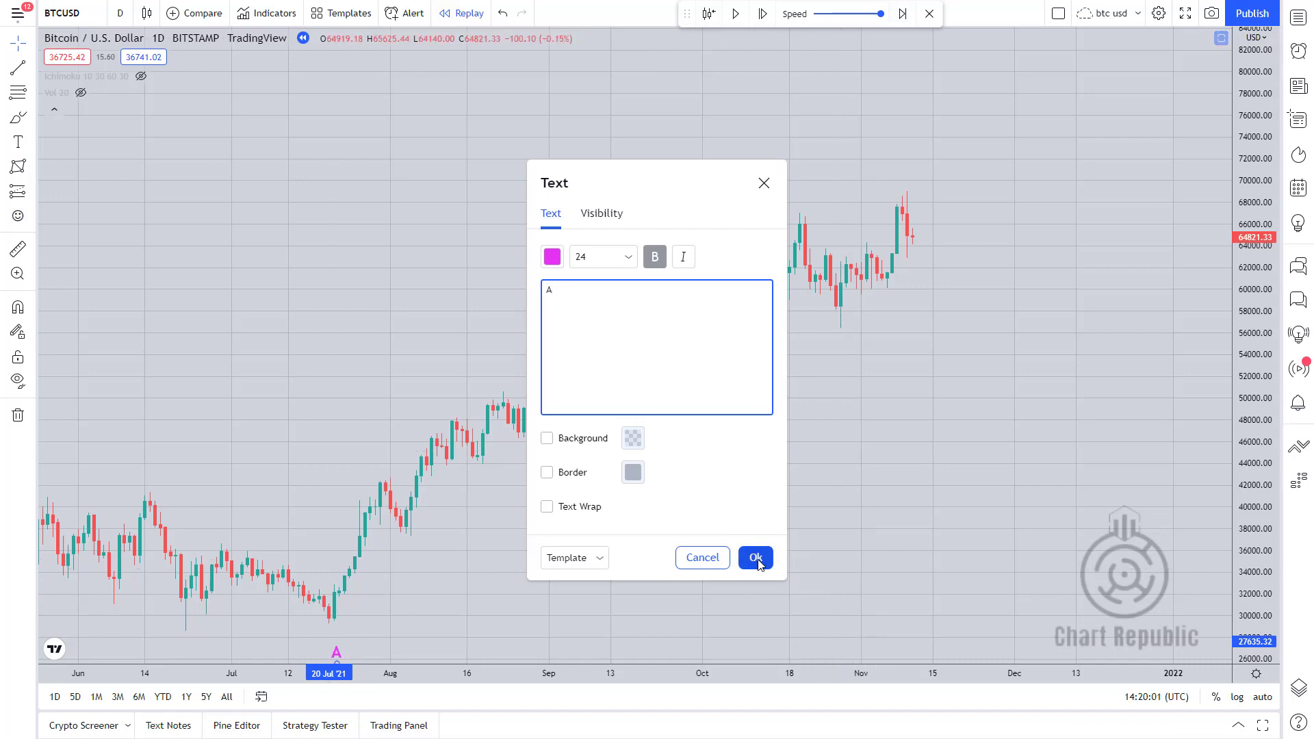
click(754, 555)
click(587, 338)
text(B)
click(753, 557)
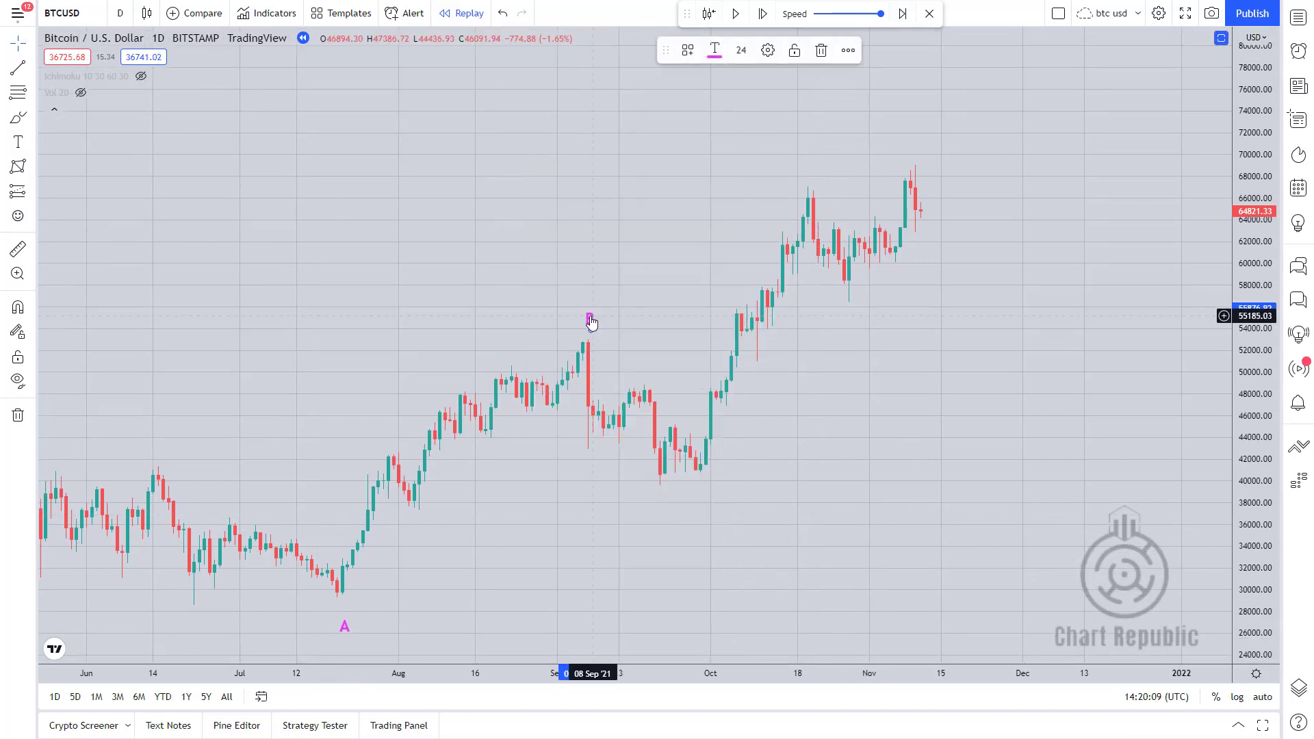
click(663, 504)
text(C)
click(757, 557)
scroll(805, 517, right, 3)
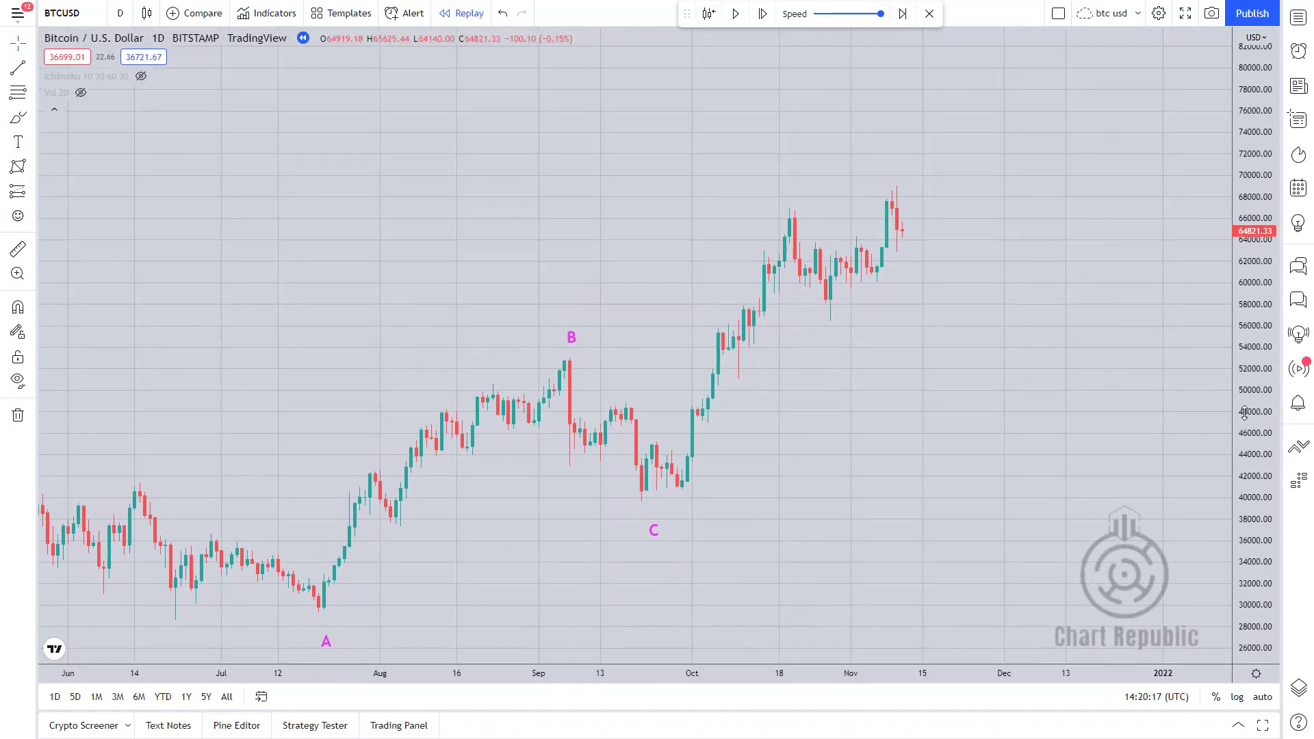
Step: Draw a trend-based Fib extension through A, B and C, and start a line on its 1 level
click(33, 95)
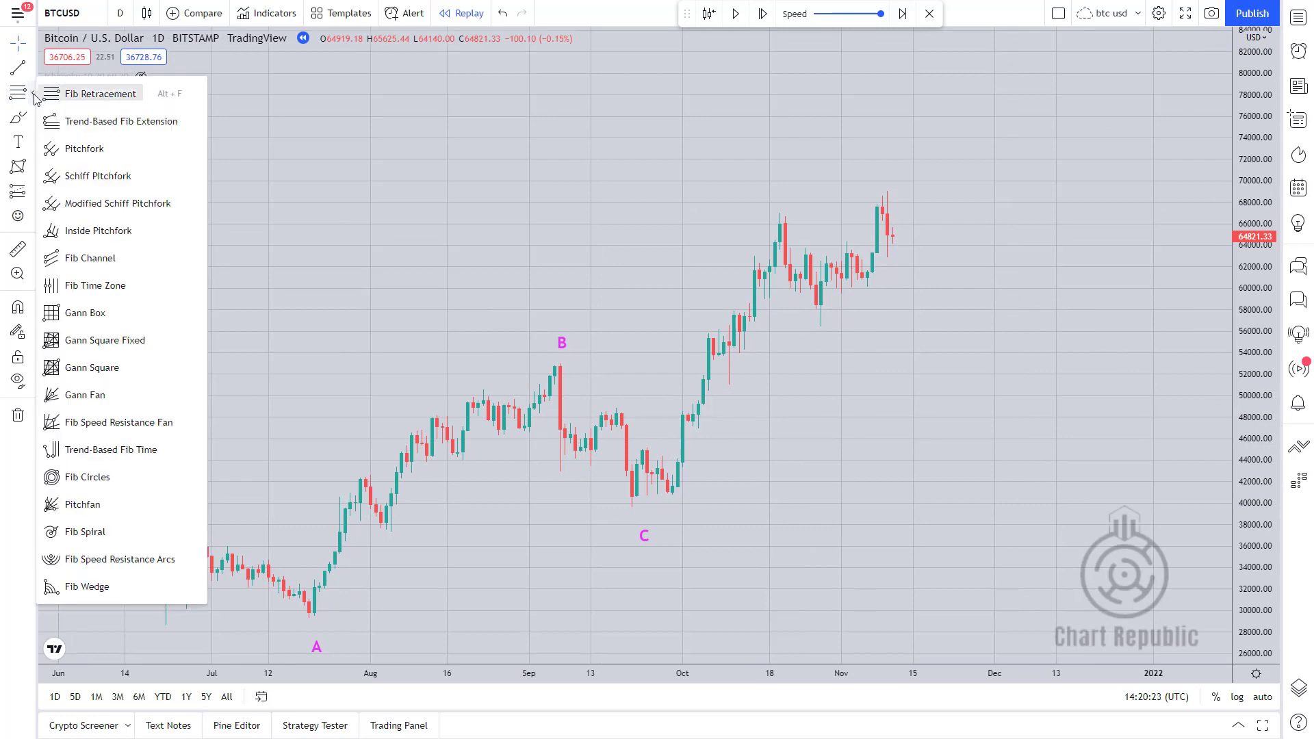
click(103, 122)
click(308, 616)
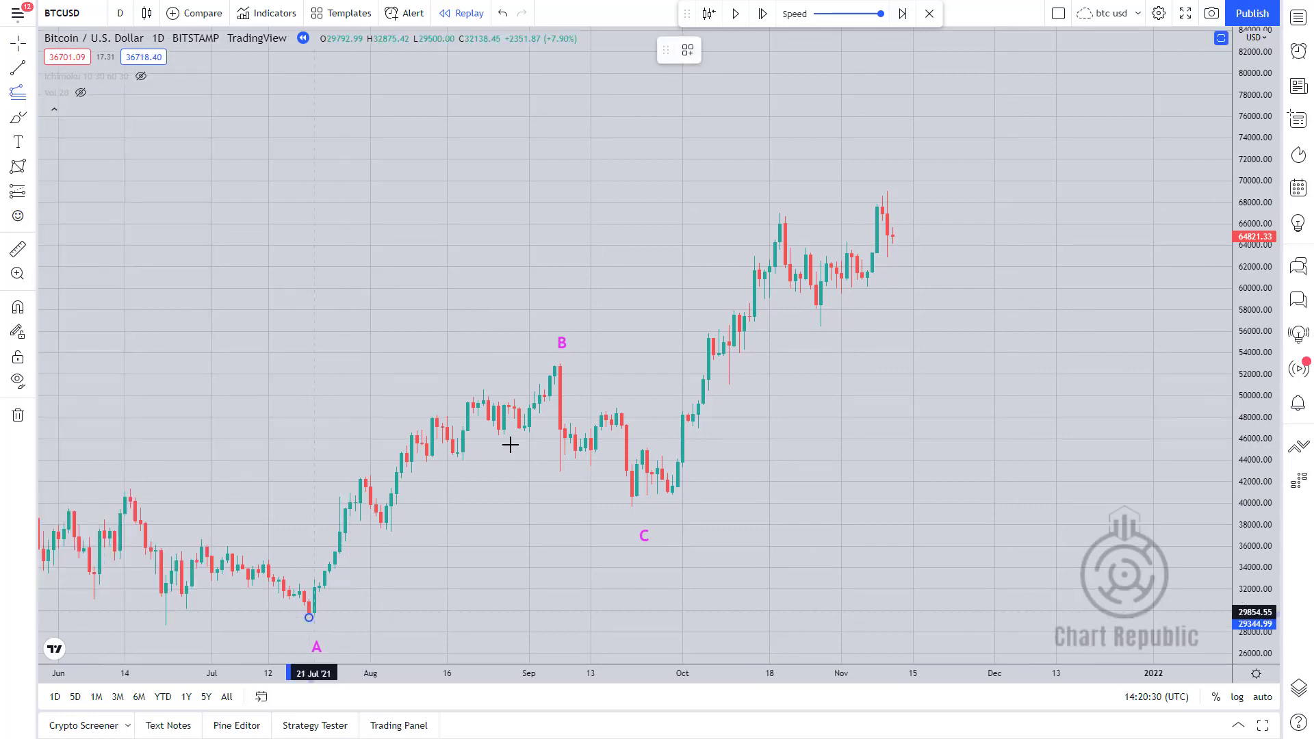
click(560, 367)
click(972, 507)
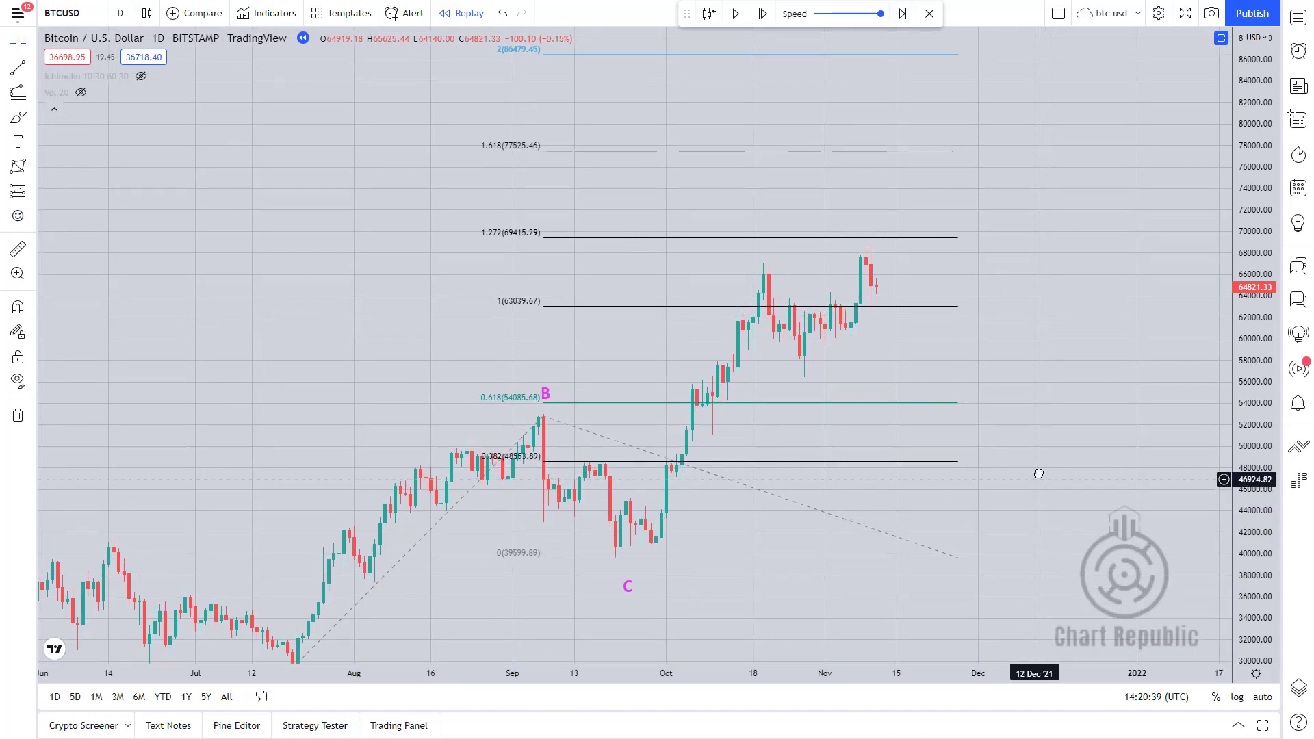
key(alt+t)
click(780, 293)
Step: Finish the line on the 1 level and label it CD=AB
click(897, 292)
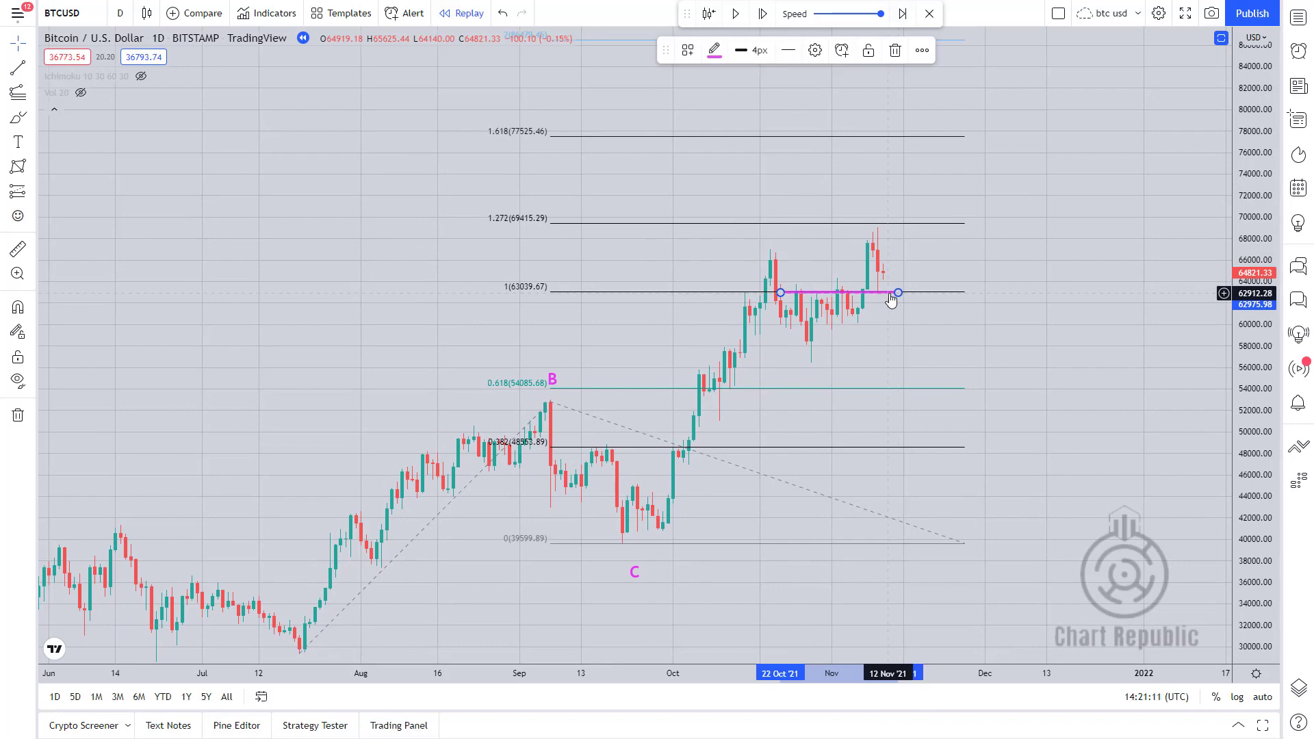
double_click(890, 292)
text(CD=)
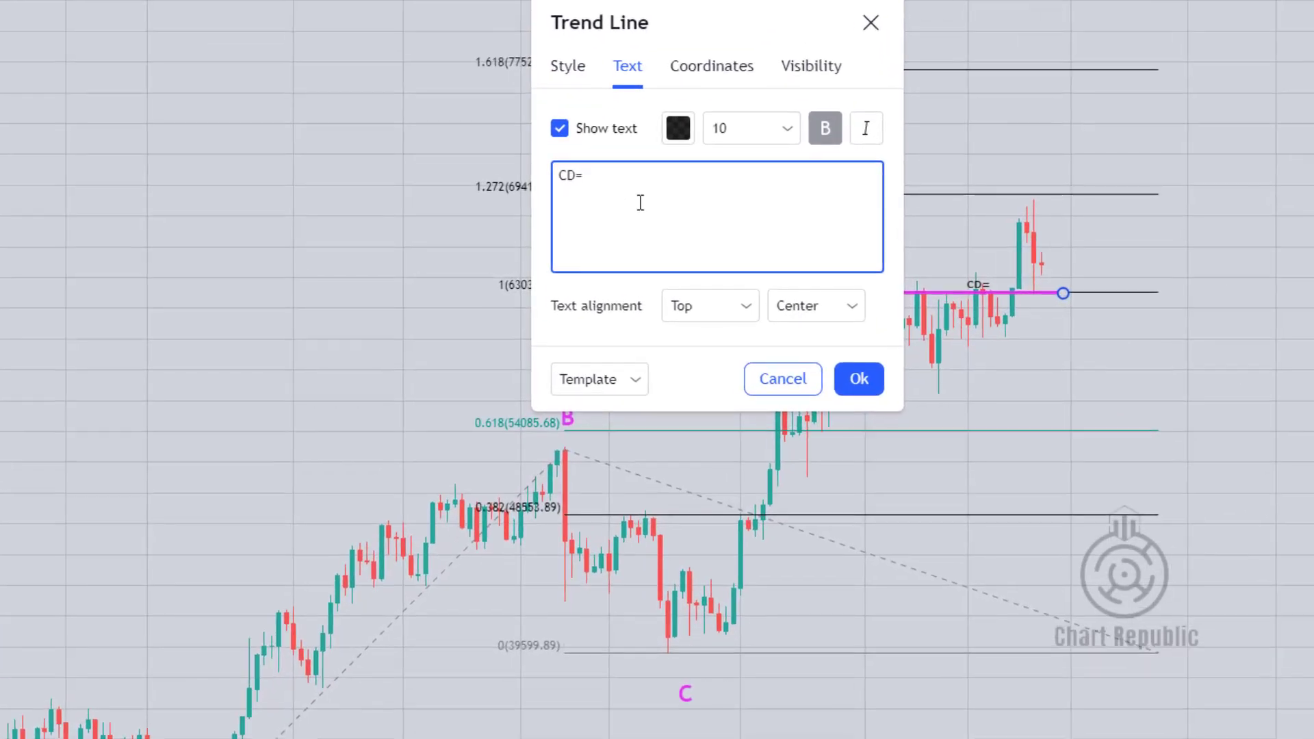
text(AB)
click(860, 378)
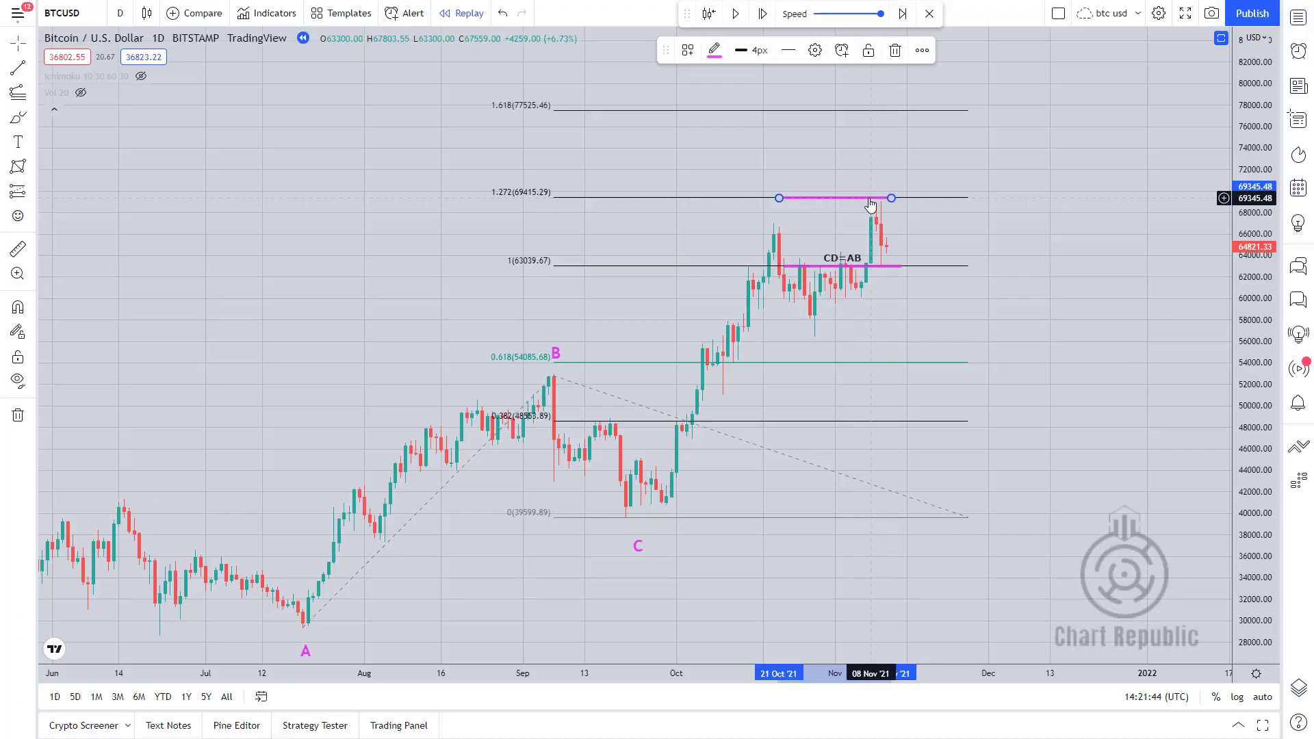
Step: Label the 1.272 and 1.618 level lines CD=1.272 * AB and CD=1.618 * AB
double_click(870, 205)
text(CD=1.272 * AB)
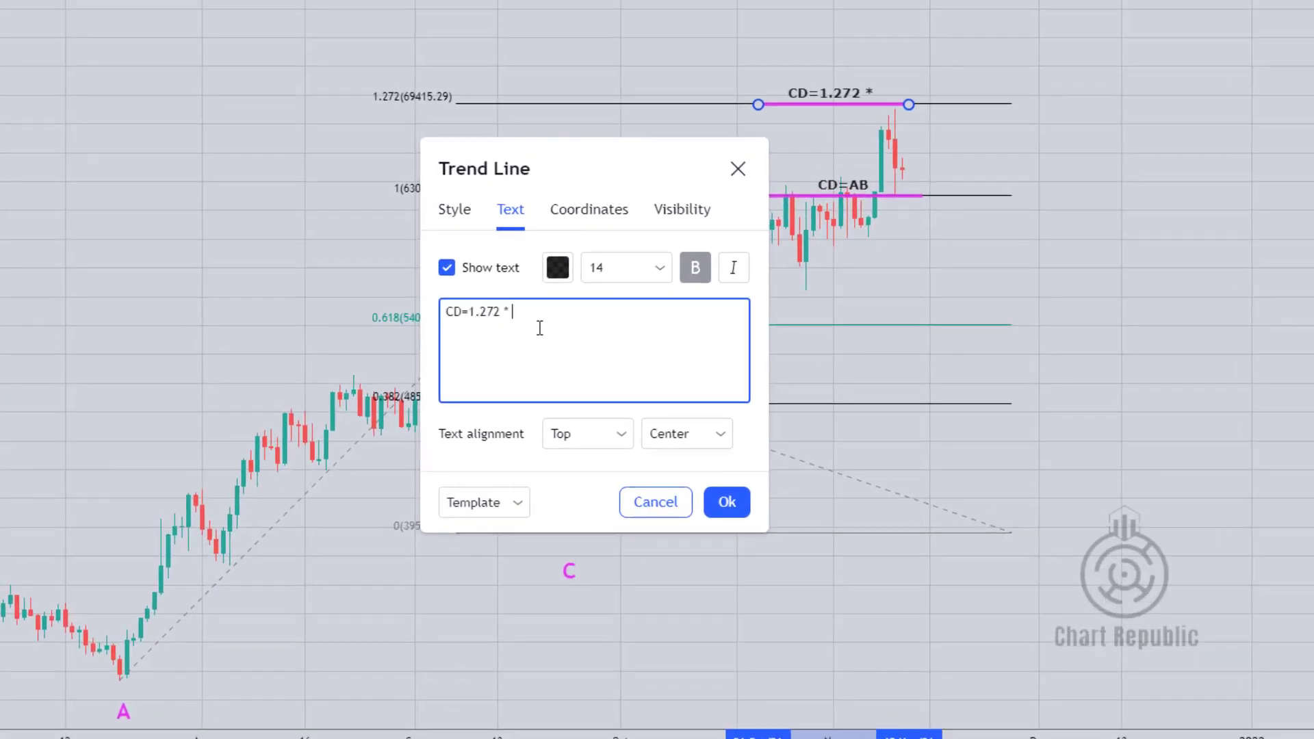
click(733, 524)
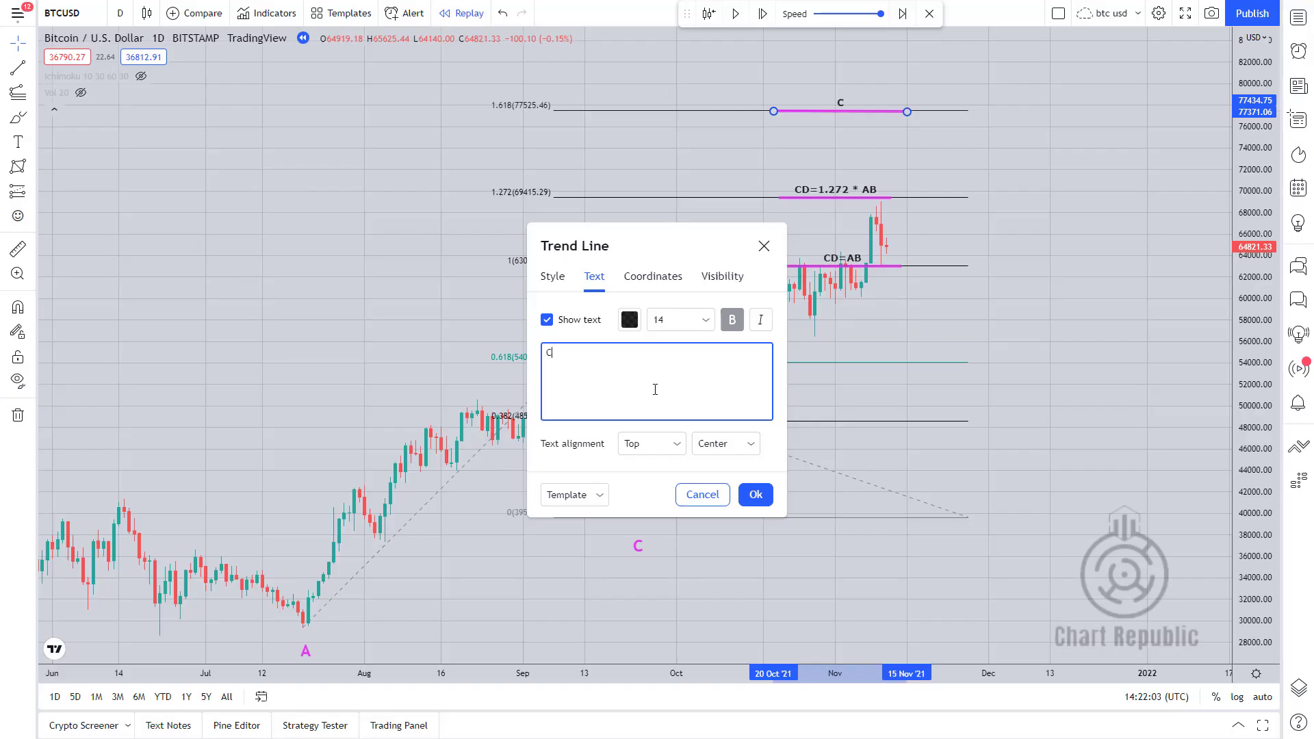
text(=1.618 * AB)
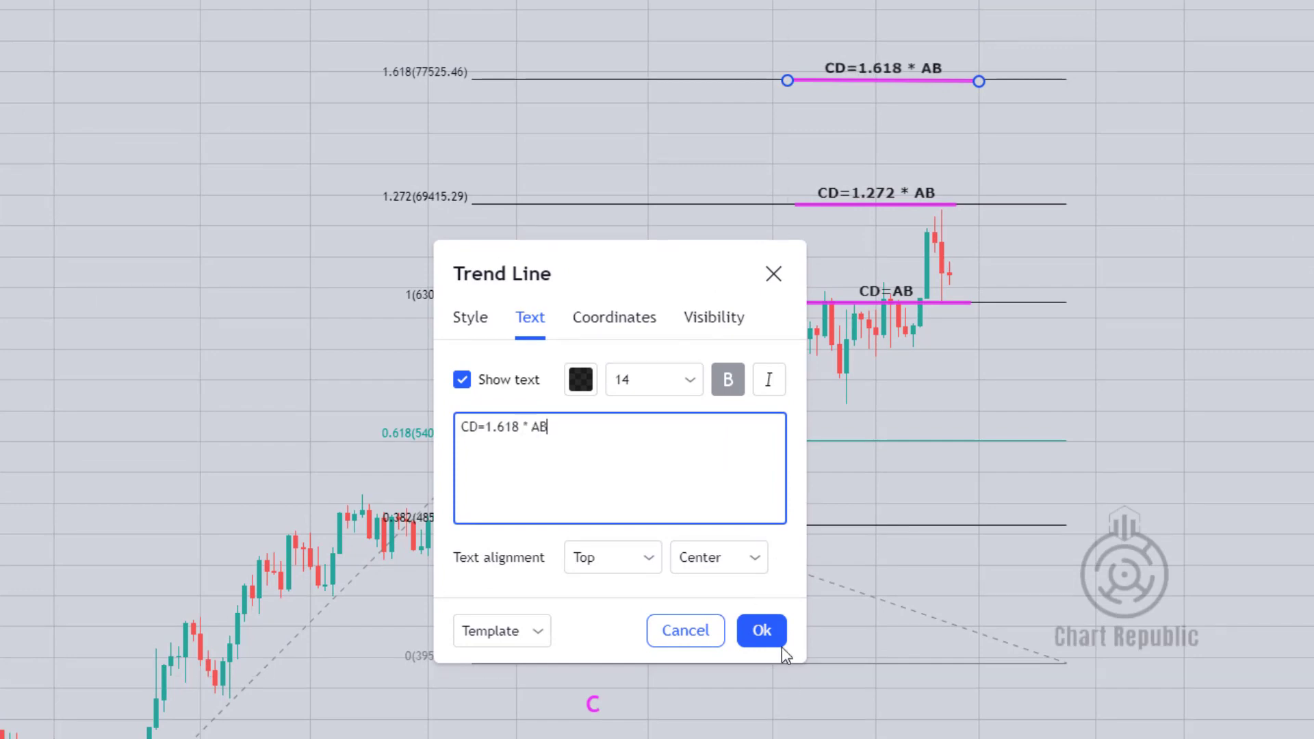
click(781, 646)
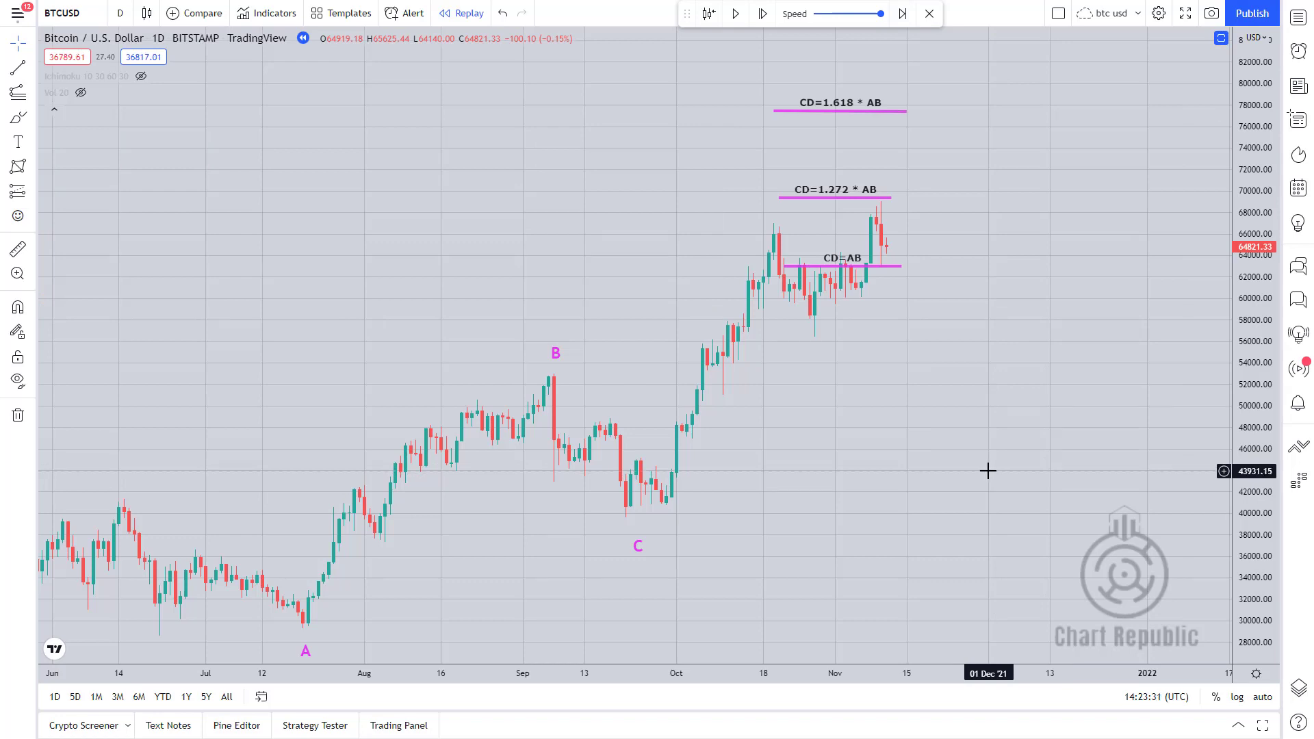
Step: Draw a Fibonacci retracement from the A low to the B high
click(29, 91)
click(51, 99)
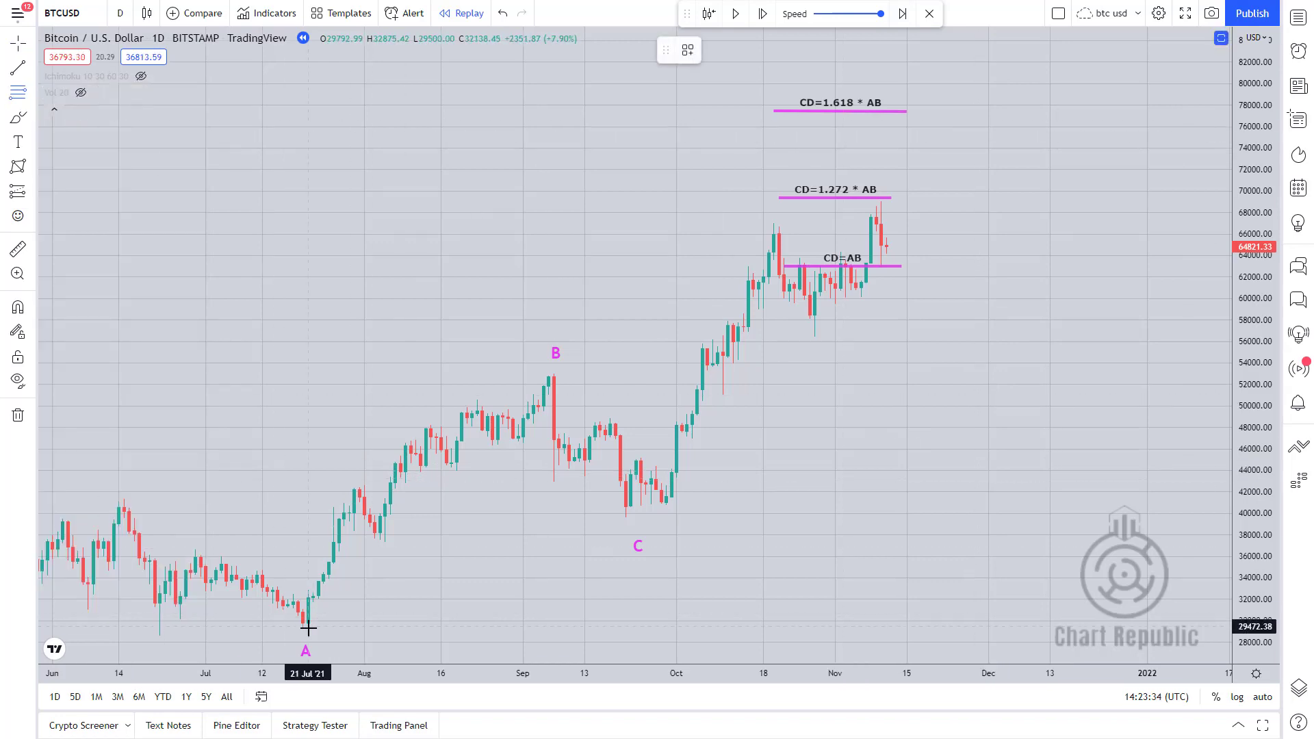
click(308, 627)
click(917, 374)
Step: Add a line labelled 0.5 at the 50% level near C, delete the retracement, and start a Fib at B
click(17, 69)
click(602, 499)
click(703, 499)
double_click(698, 500)
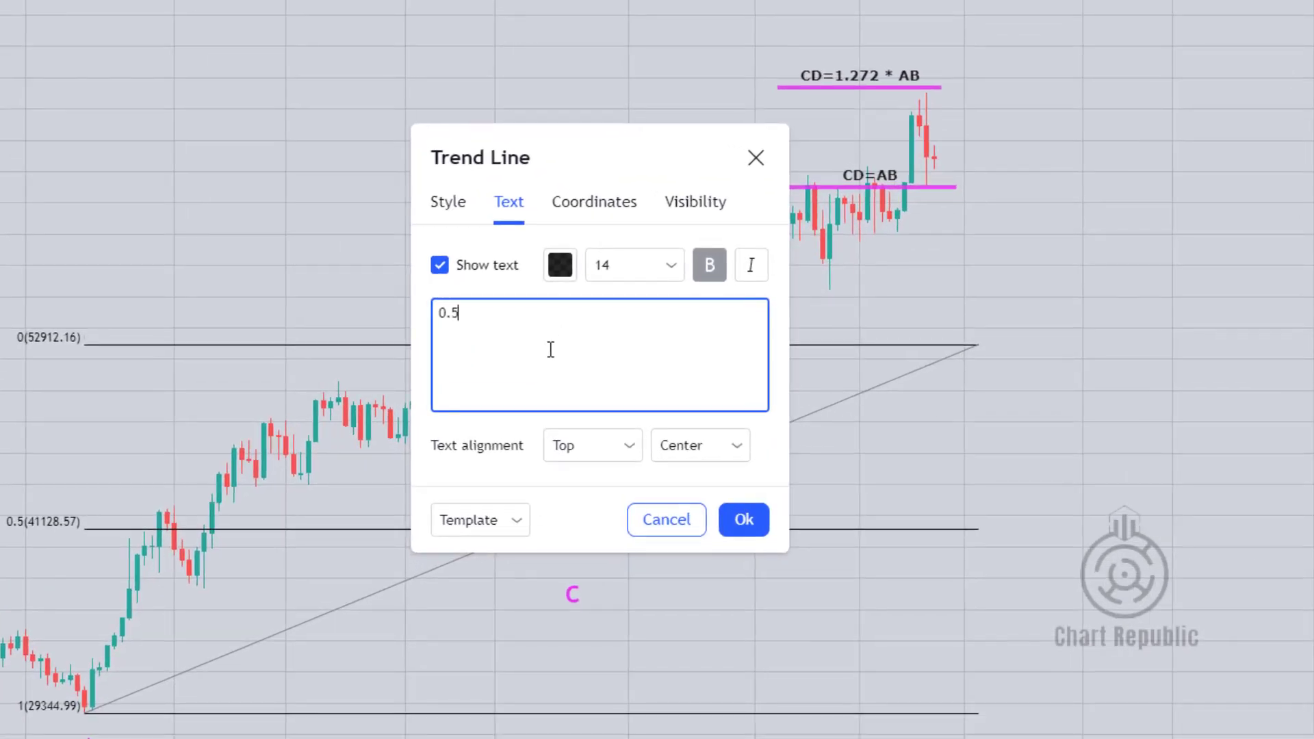
click(757, 521)
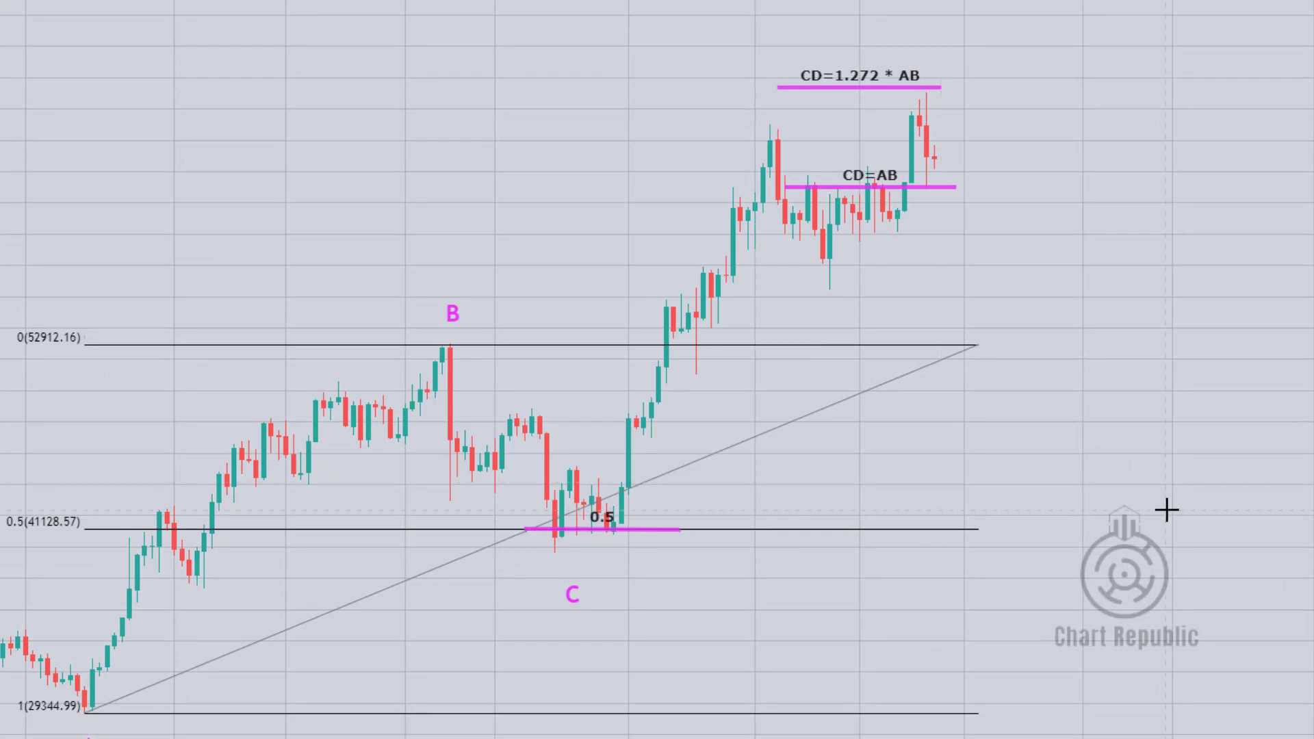
key(Delete)
key(alt+f)
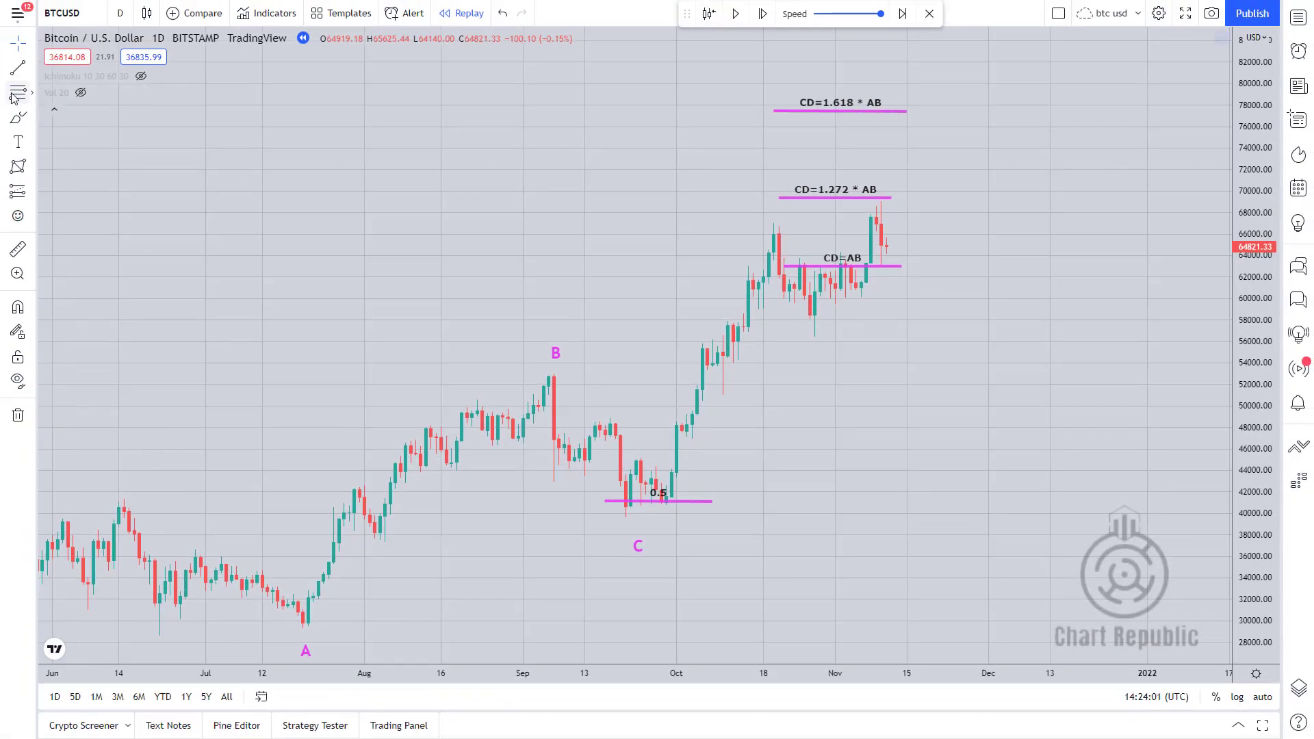
click(450, 346)
Step: Finish the B–C Fibonacci, add a line at the October high labelled CD = 2 * BC, then delete the Fibonacci
click(968, 515)
drag(1020, 477, 1006, 495)
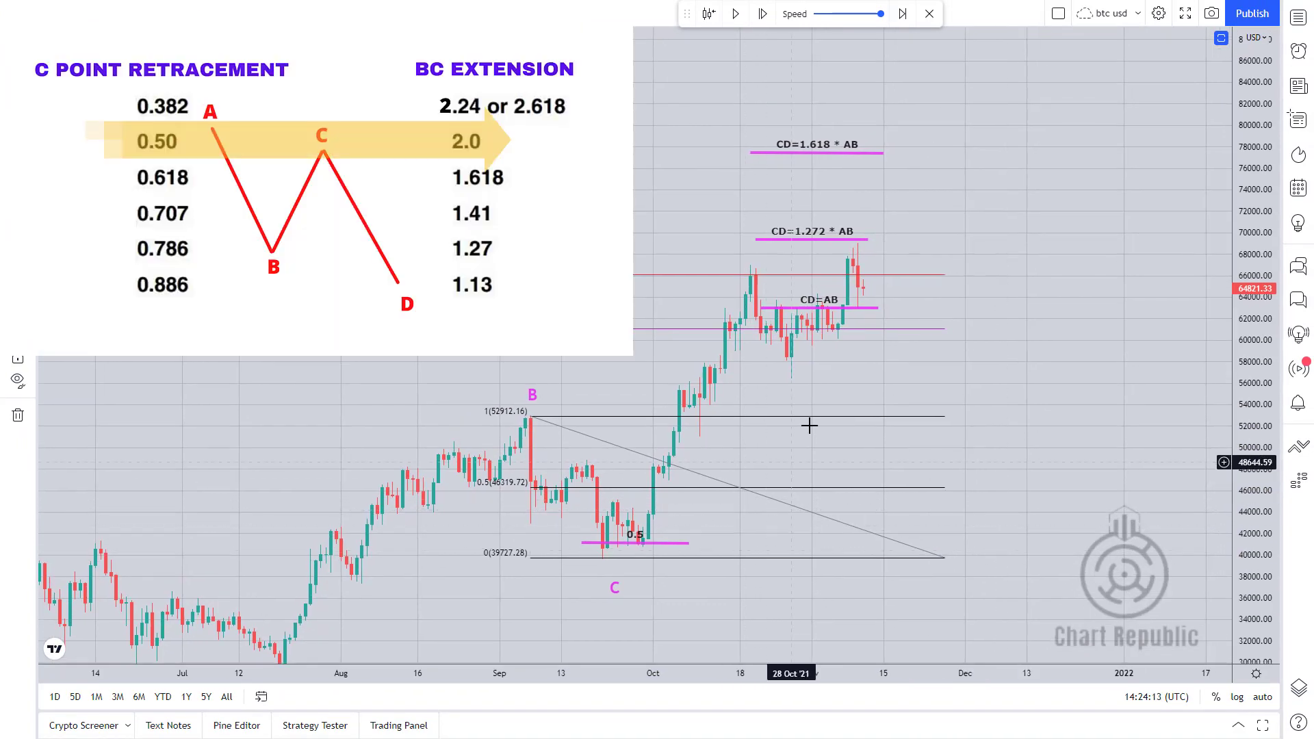
key(alt+t)
click(749, 275)
click(878, 275)
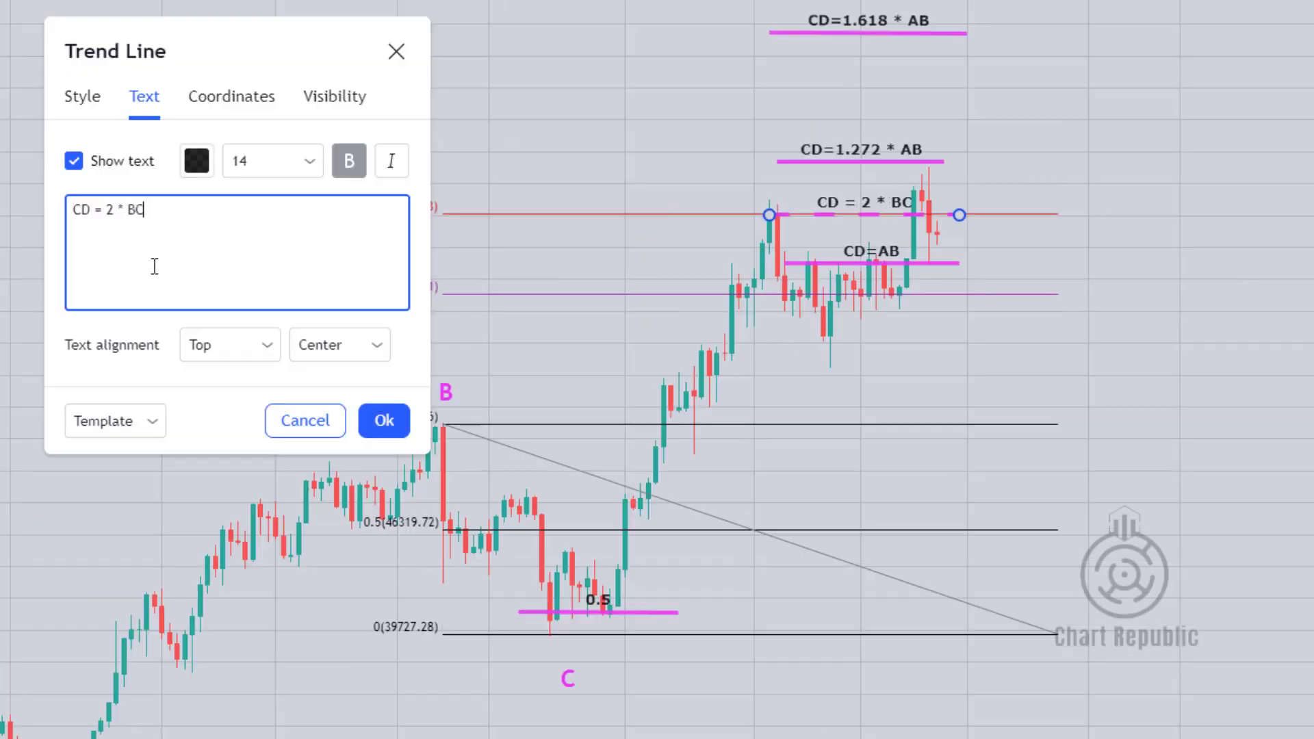
click(382, 419)
key(Delete)
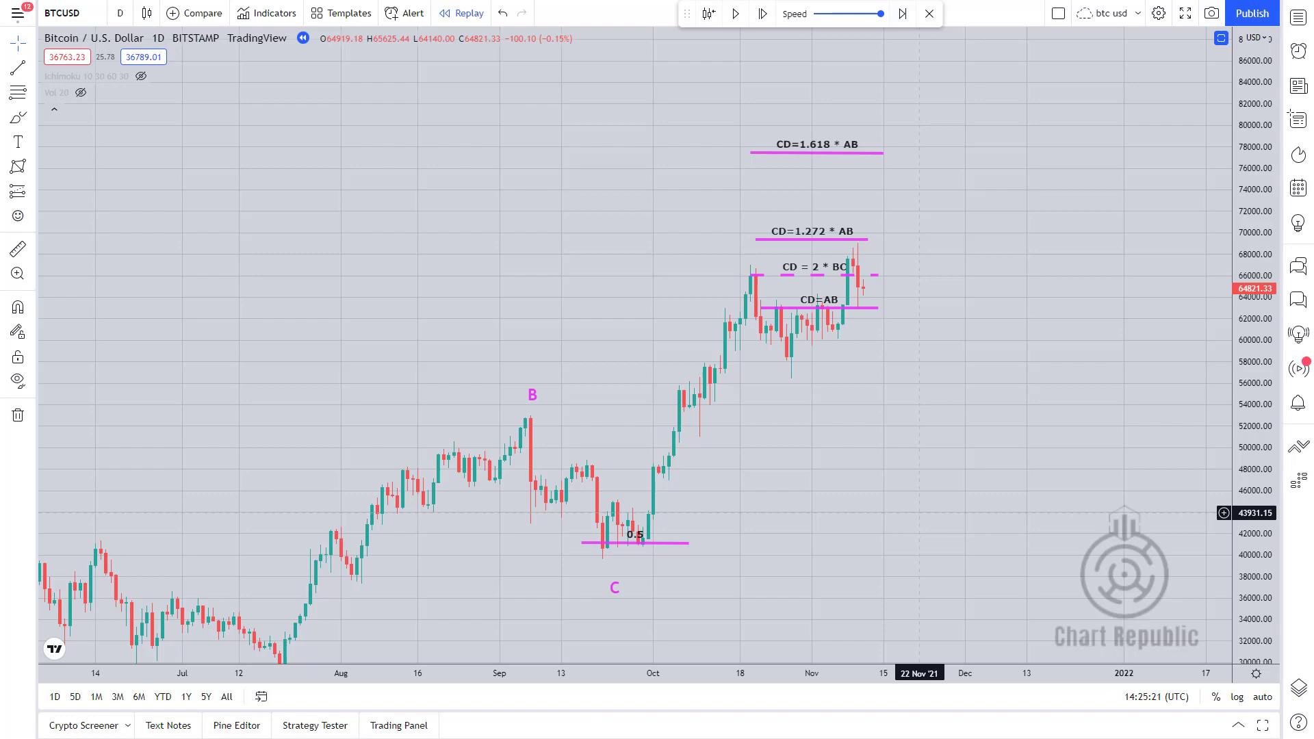
drag(904, 463, 921, 408)
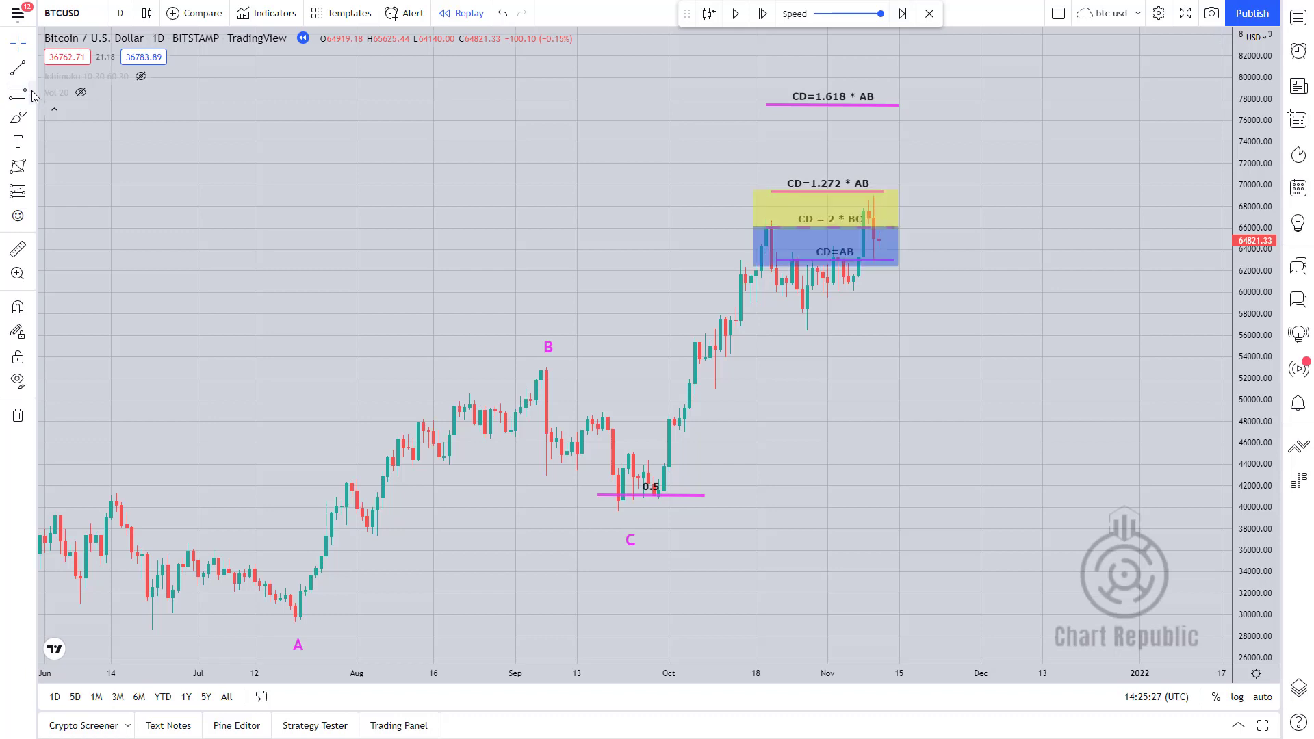
Step: Draw a Fibonacci time zone measuring from point A to point B
click(33, 96)
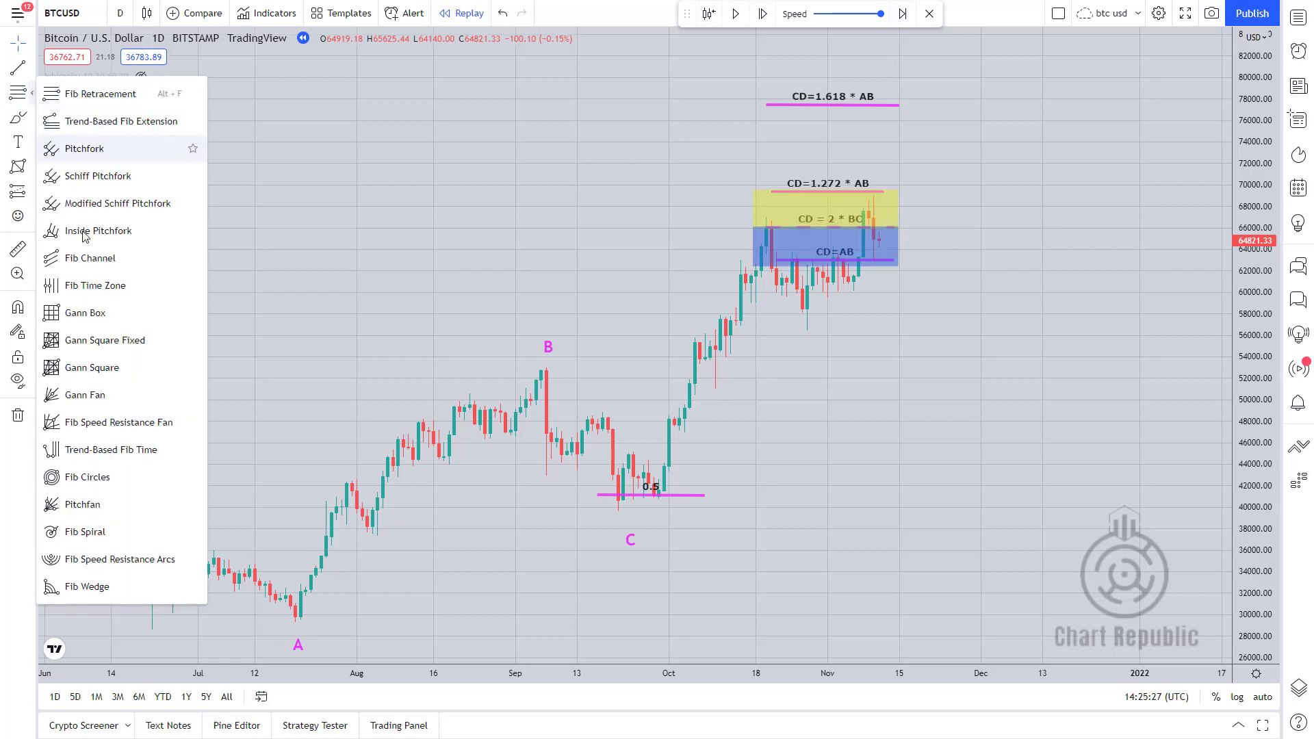
click(85, 284)
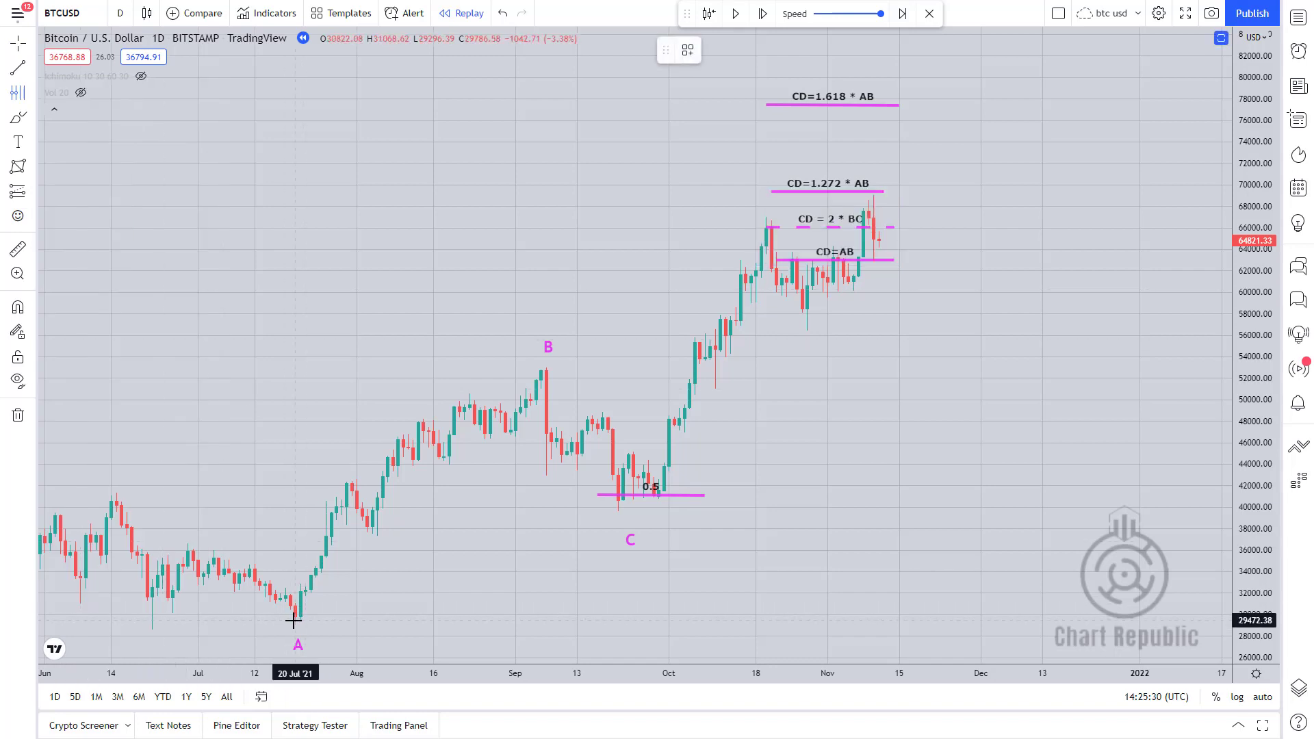
click(294, 623)
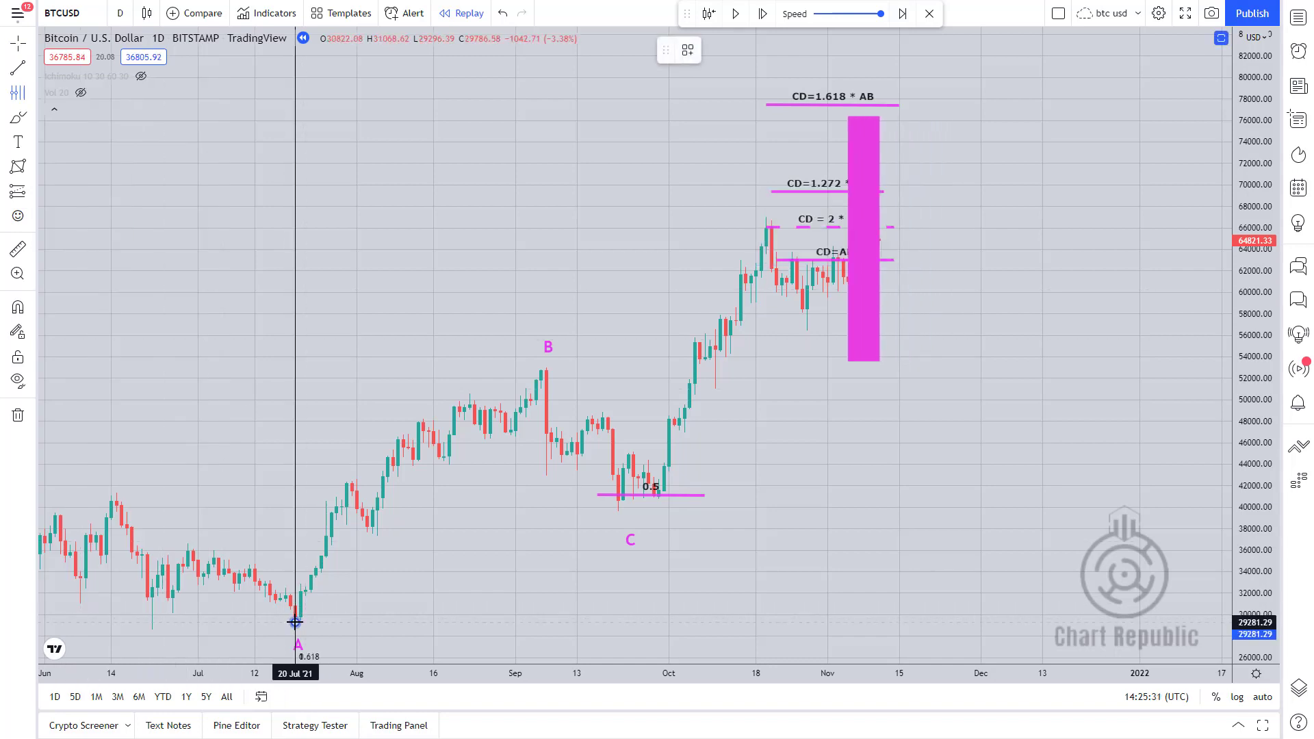
click(545, 642)
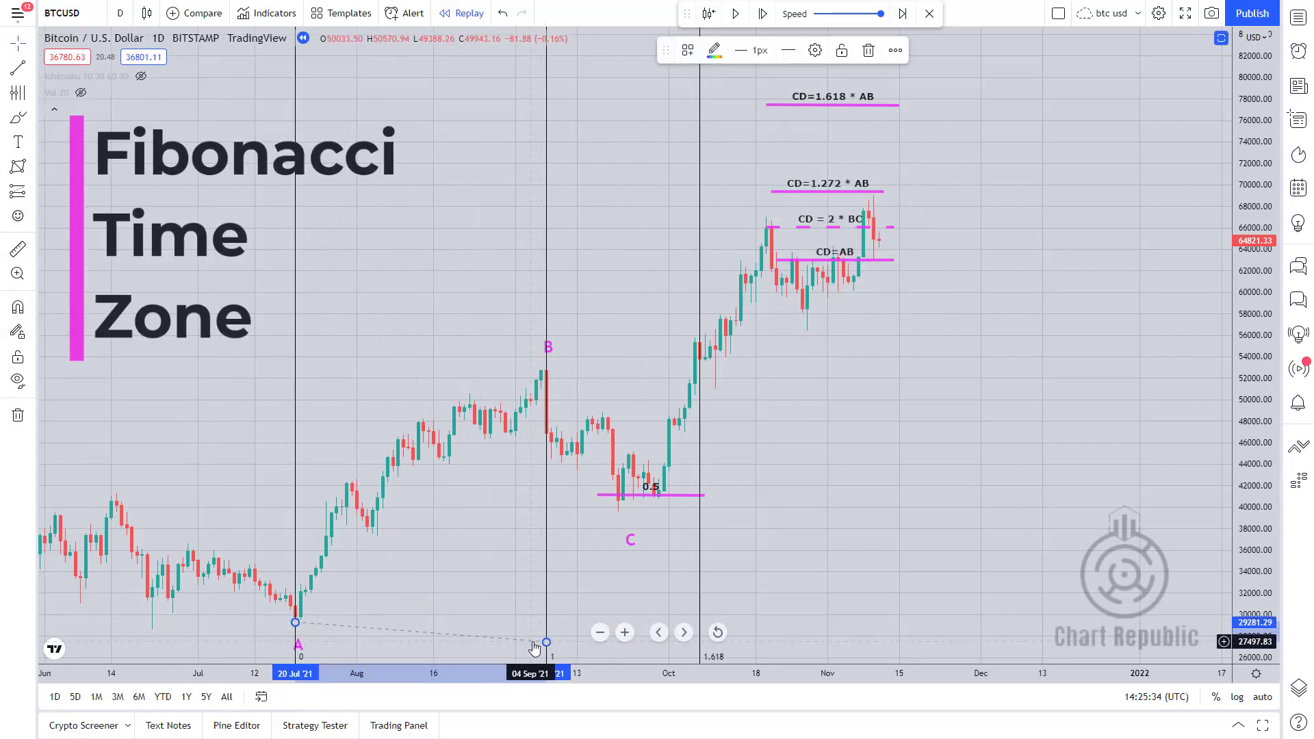
double_click(535, 646)
key(Escape)
Step: Shift the time zone to start at C and draw a vertical line at 9 Nov up to CD=1.618
drag(460, 636, 790, 635)
click(998, 404)
drag(998, 405, 987, 459)
drag(858, 219, 858, 167)
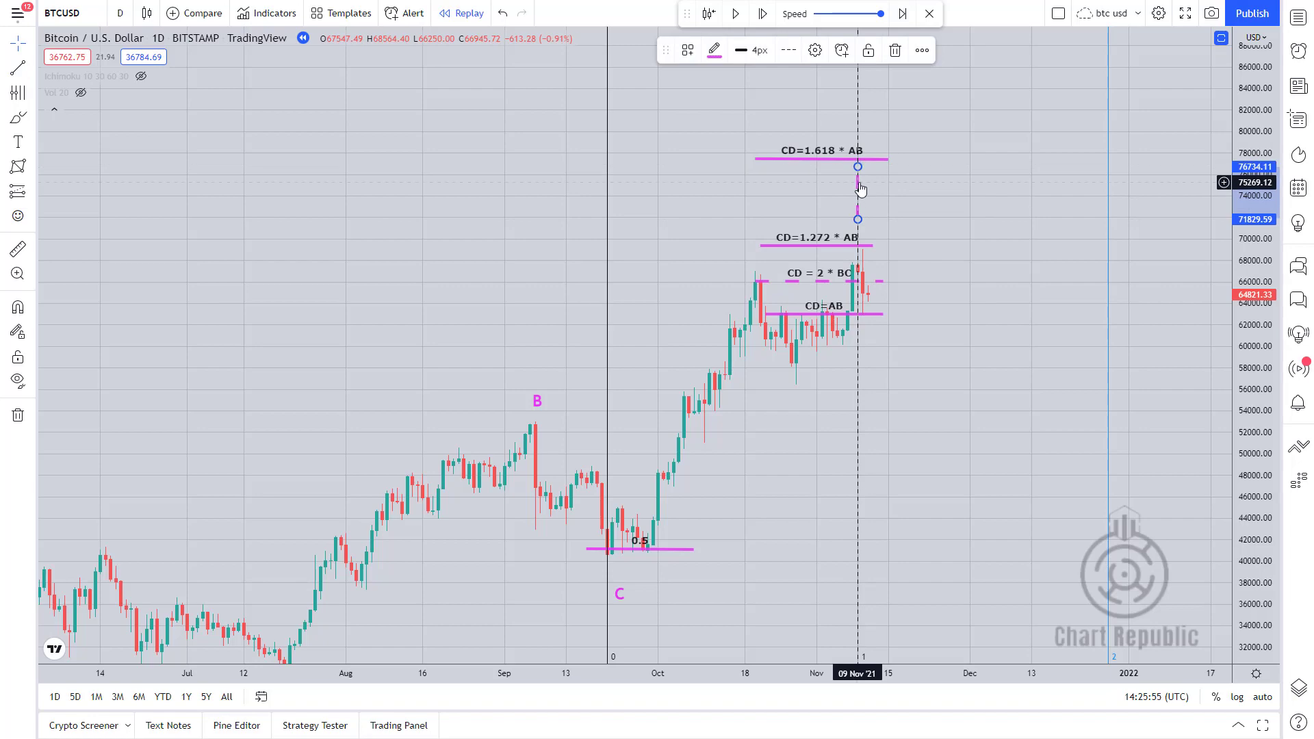
Step: Give the vertical line between the CD=1.272 * AB and CD=1.618 * AB levels the text 'CD =AB'
double_click(860, 189)
click(594, 214)
click(595, 298)
text(CD =AB)
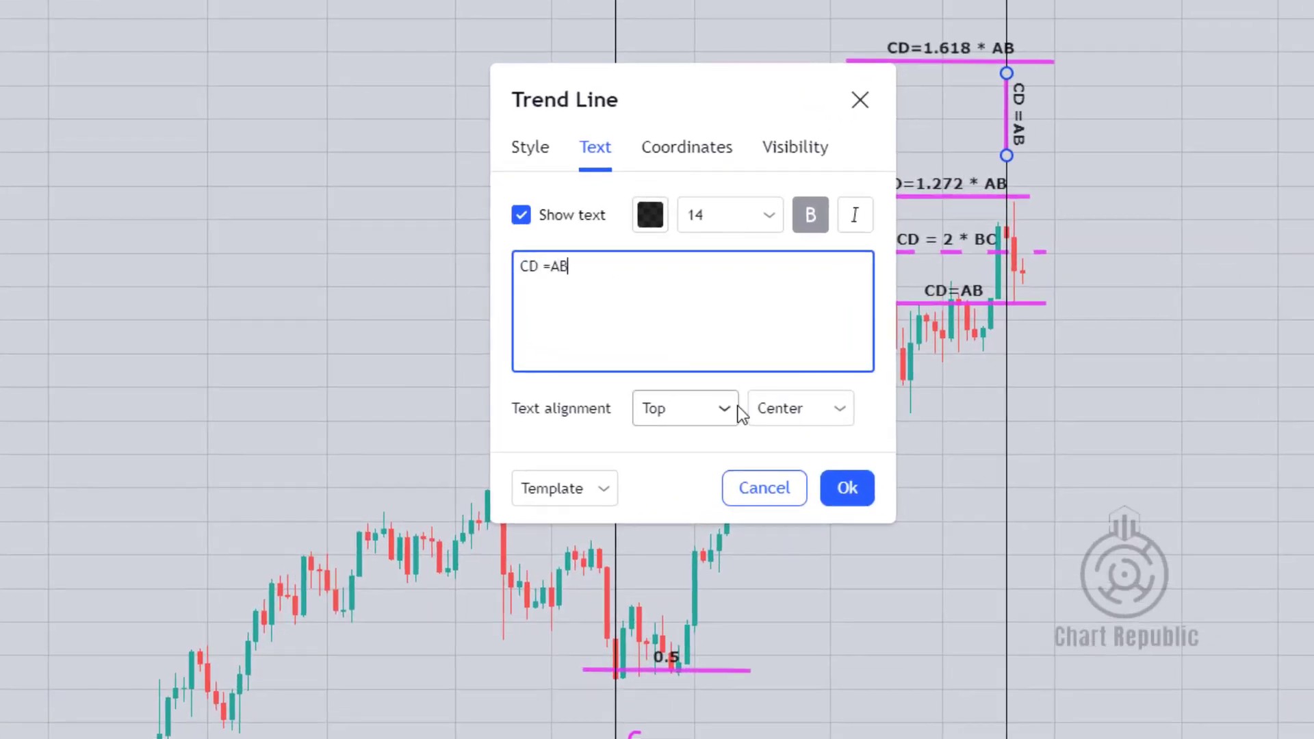
click(847, 488)
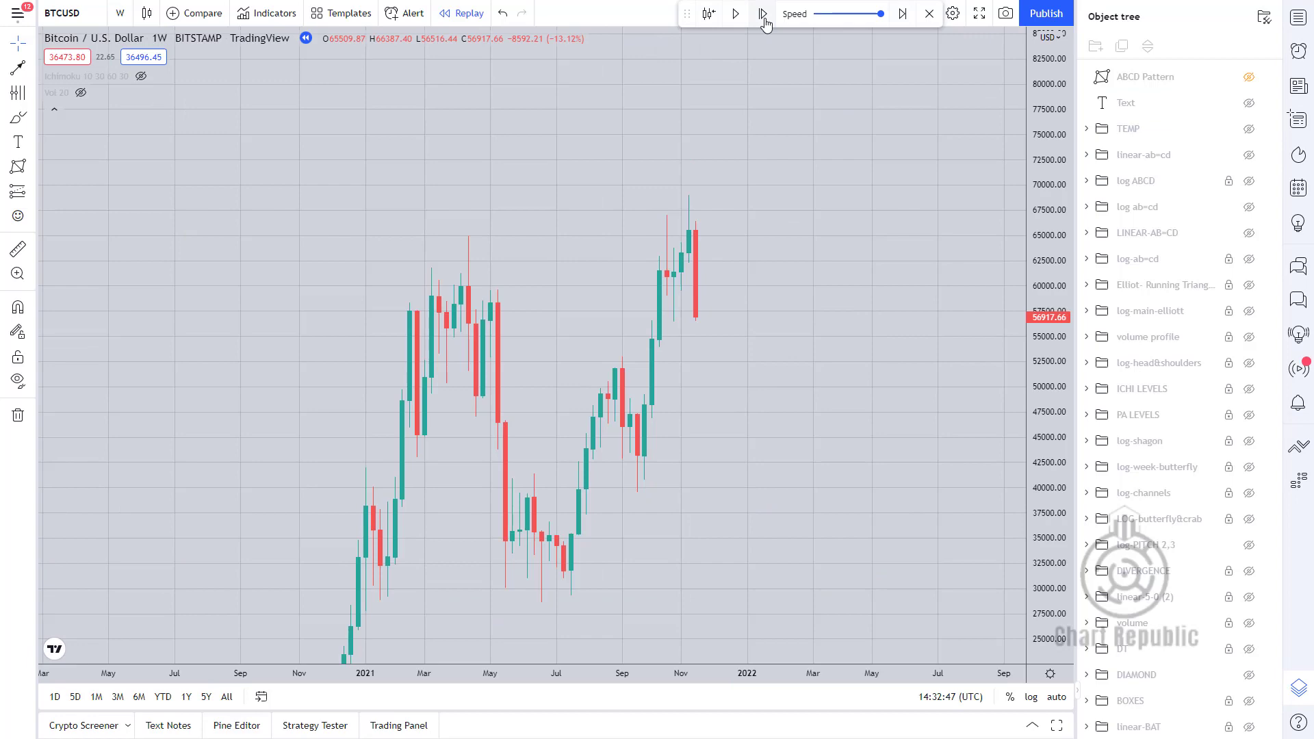
Step: Step the replay forward one bar, then set the BTCUSD chart to the 1-day interval
click(765, 24)
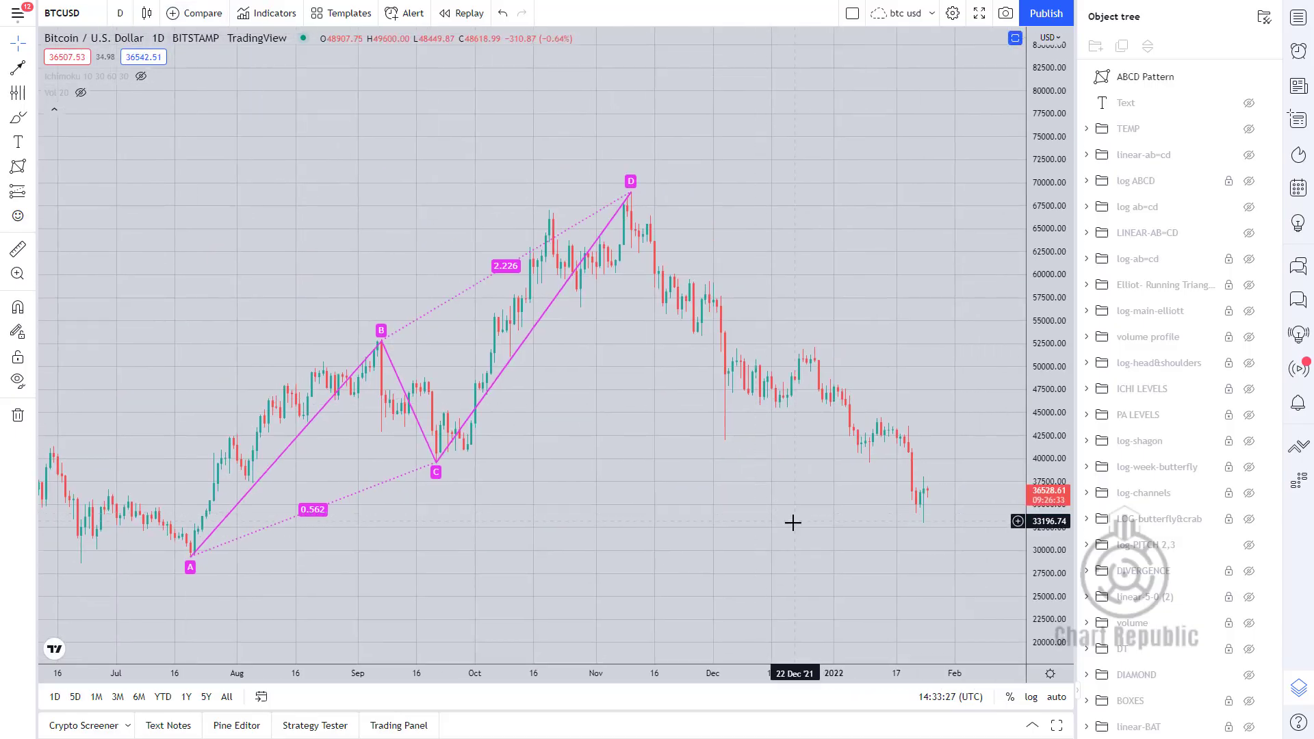
click(1299, 20)
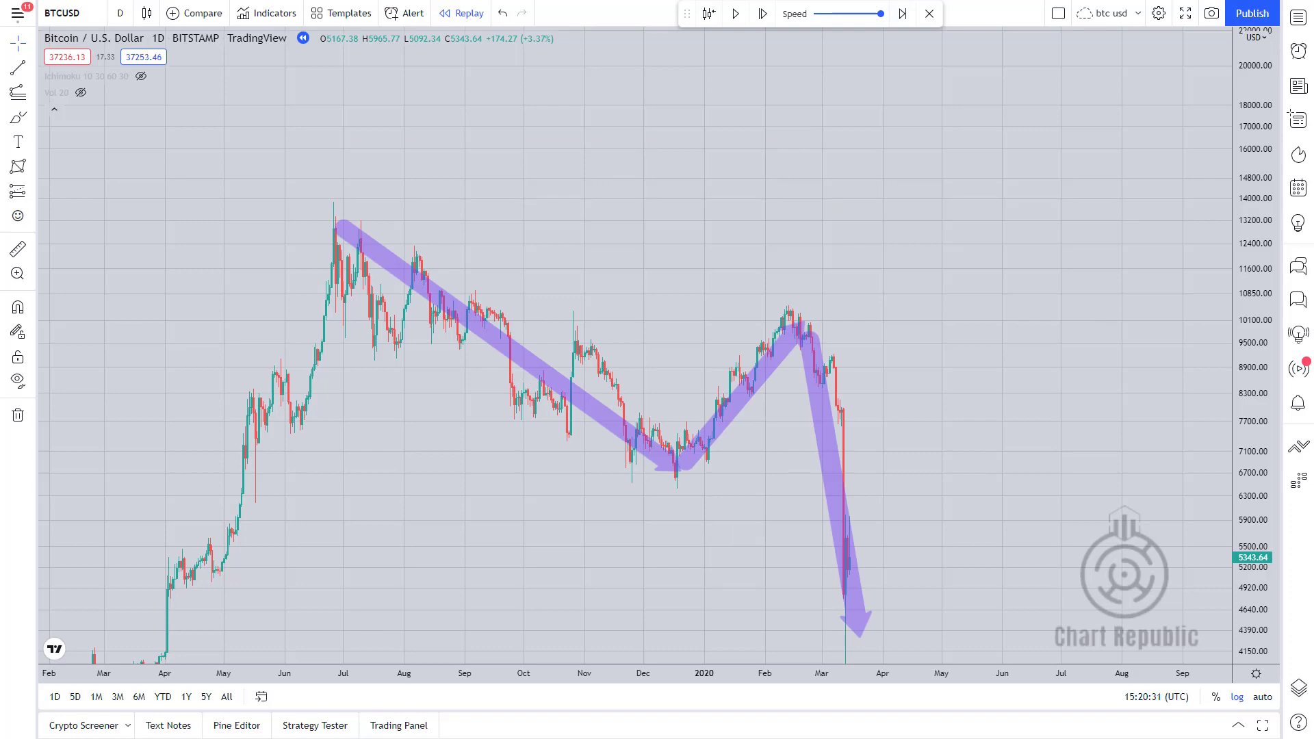
Step: Label the June peak A, the December low B and the February peak C
click(18, 142)
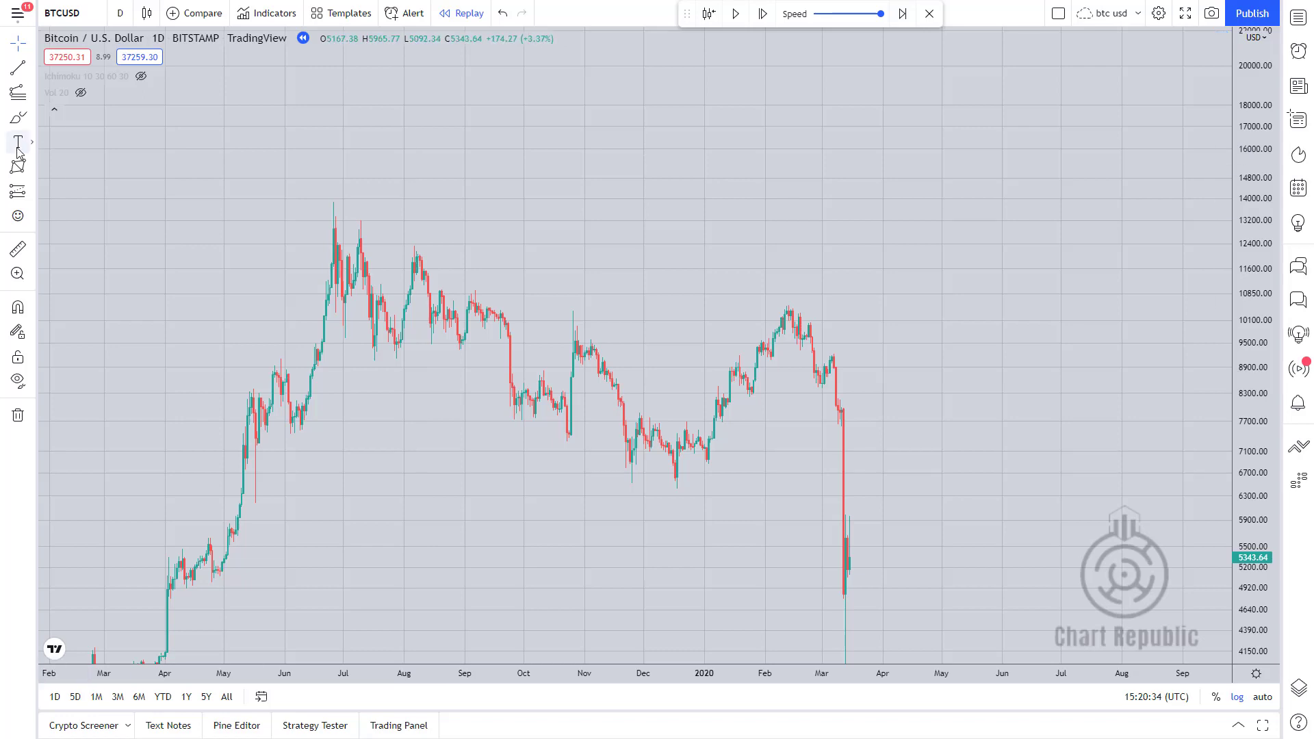
click(331, 186)
text(A)
click(756, 558)
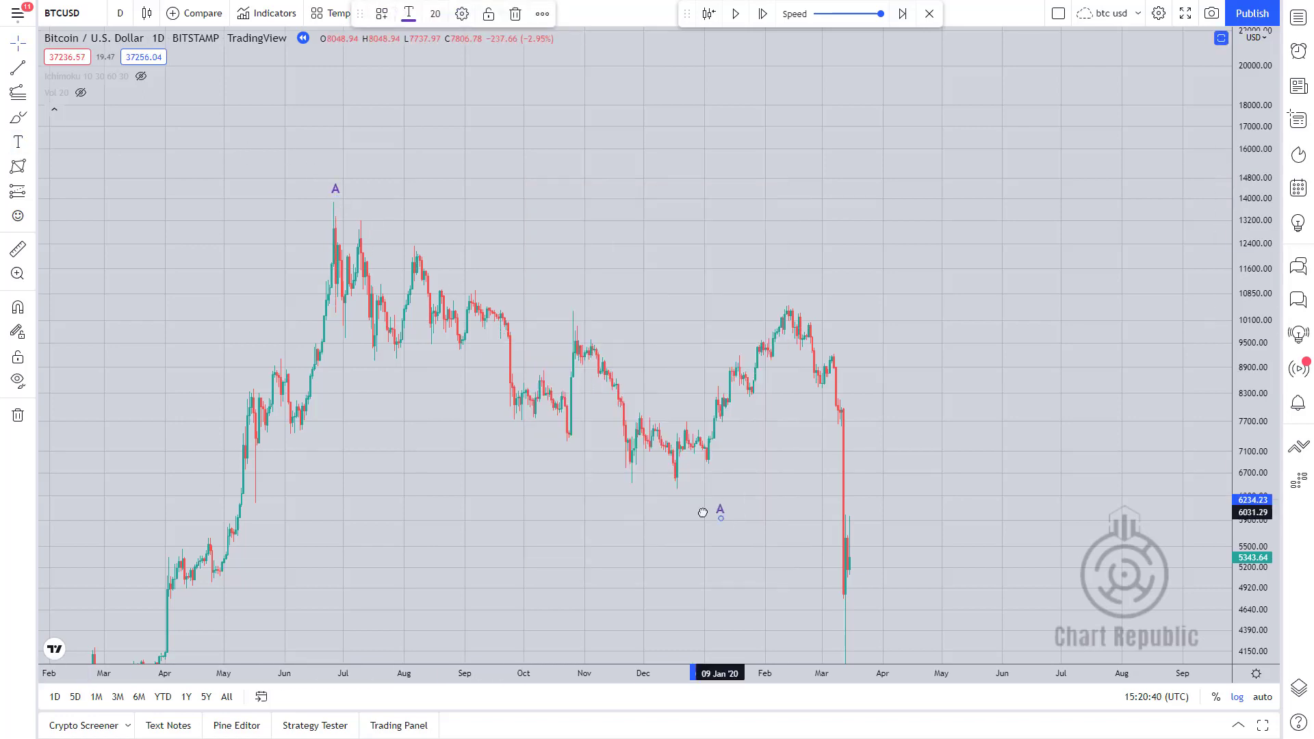
click(677, 518)
text(B)
key(Return)
click(787, 294)
text(C)
key(Return)
Step: Draw a Fib extension through A, B and C, and start a line on its 1 (4872.93) level
key(alt+f)
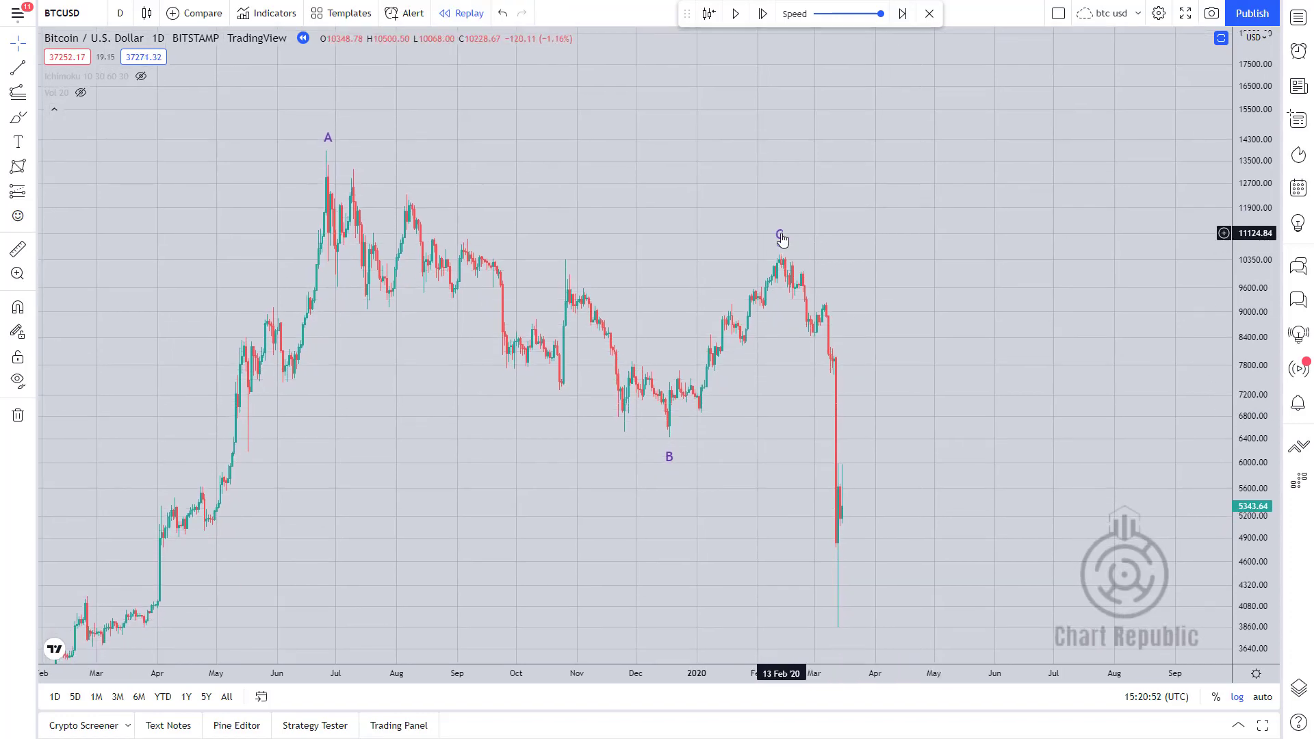
click(325, 152)
click(669, 437)
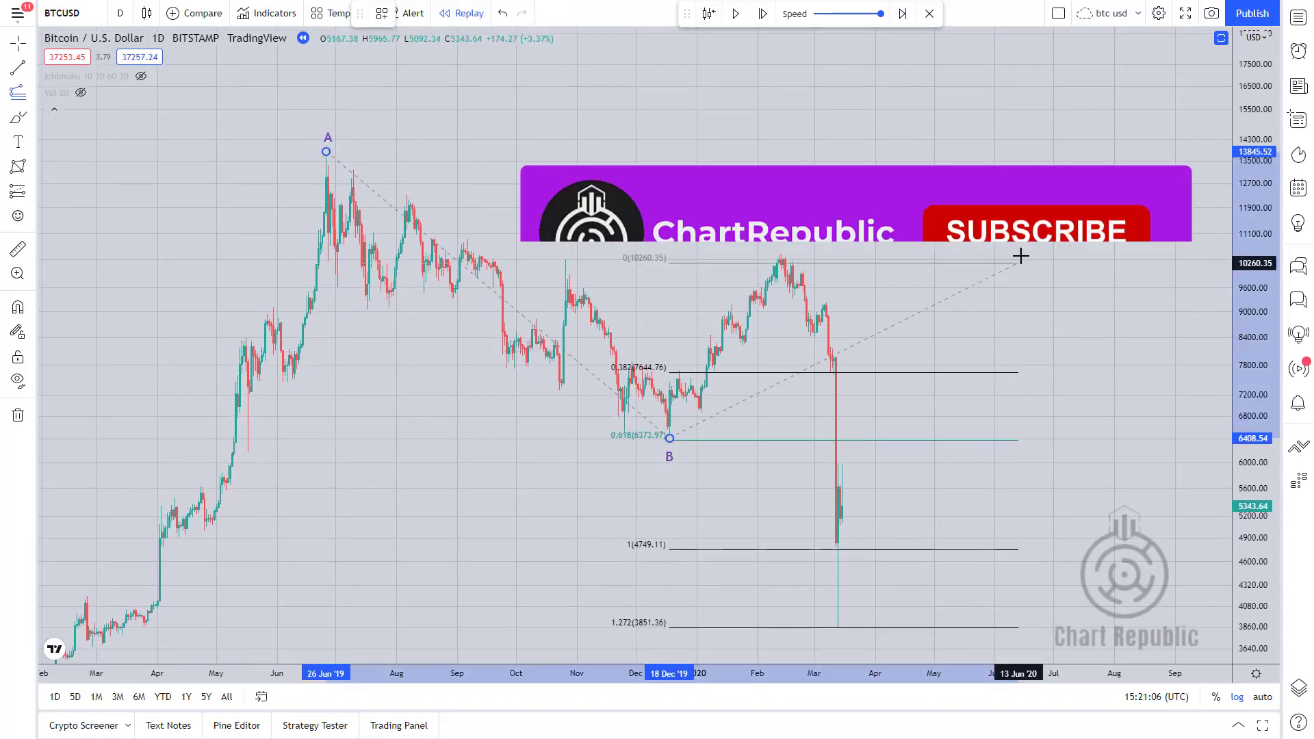
click(1022, 253)
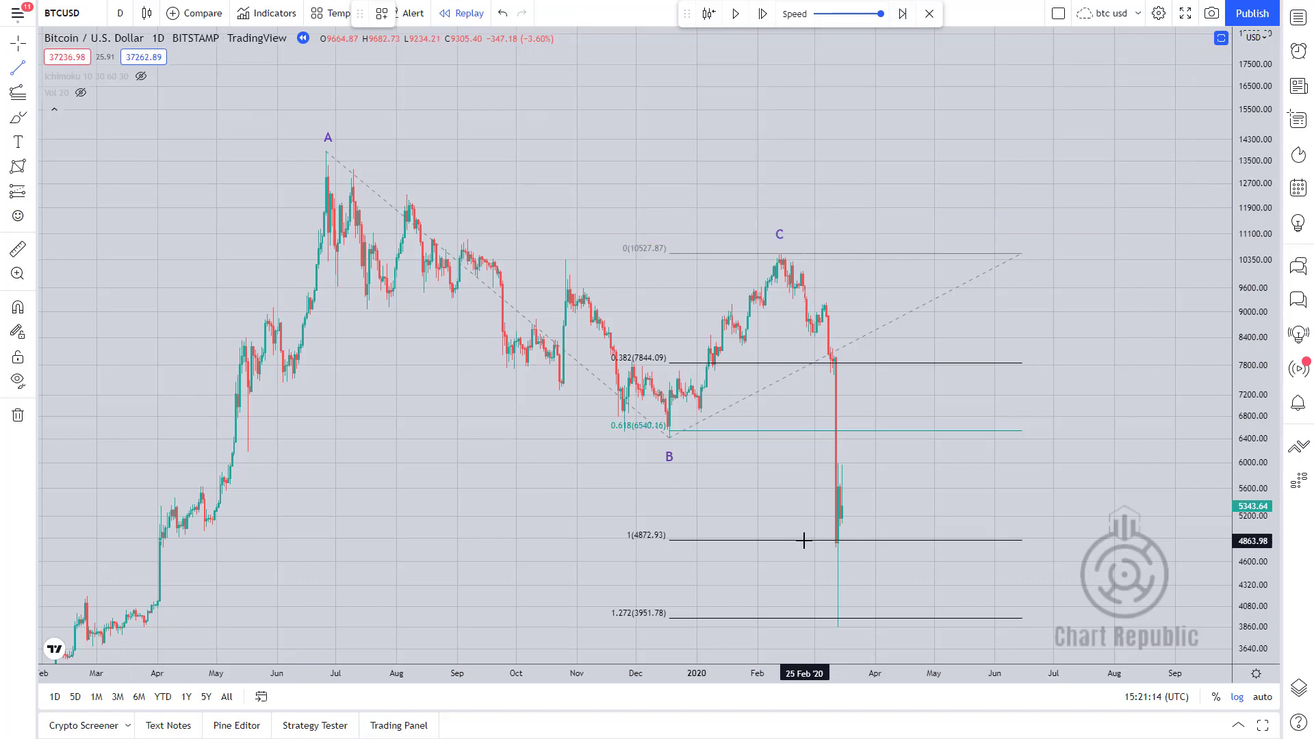
click(804, 541)
Step: Finish the 1-level line at 09 Apr and label it CD=AB
click(890, 541)
double_click(875, 541)
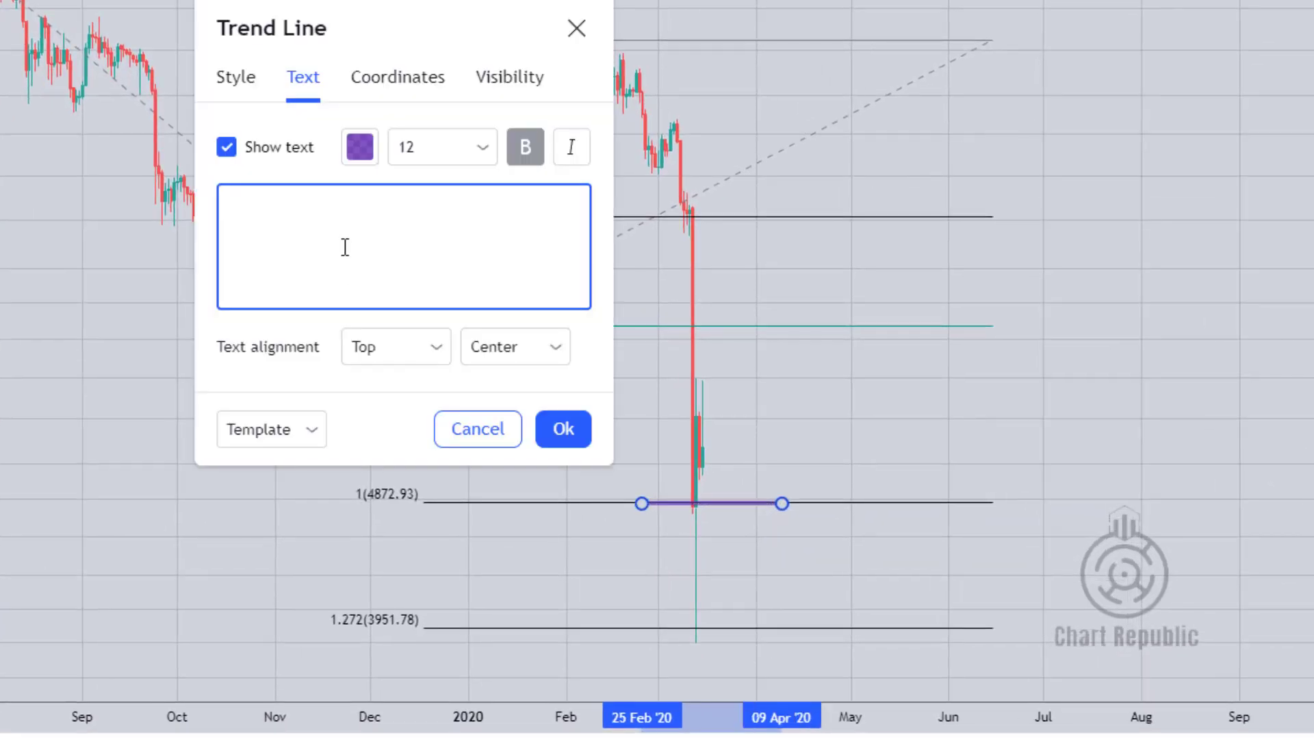
click(541, 444)
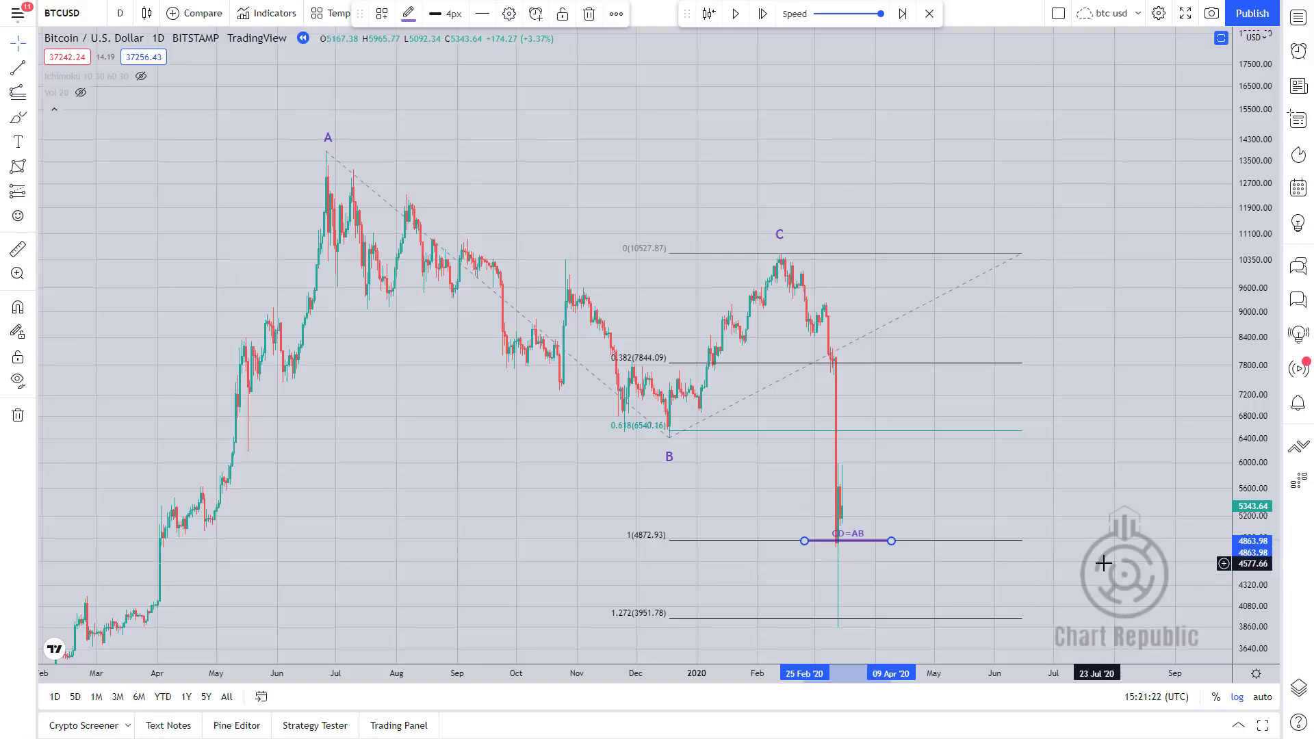
Step: Draw a line on the 1.272 level labelled CD=1.272 * AB
drag(1082, 587, 1065, 493)
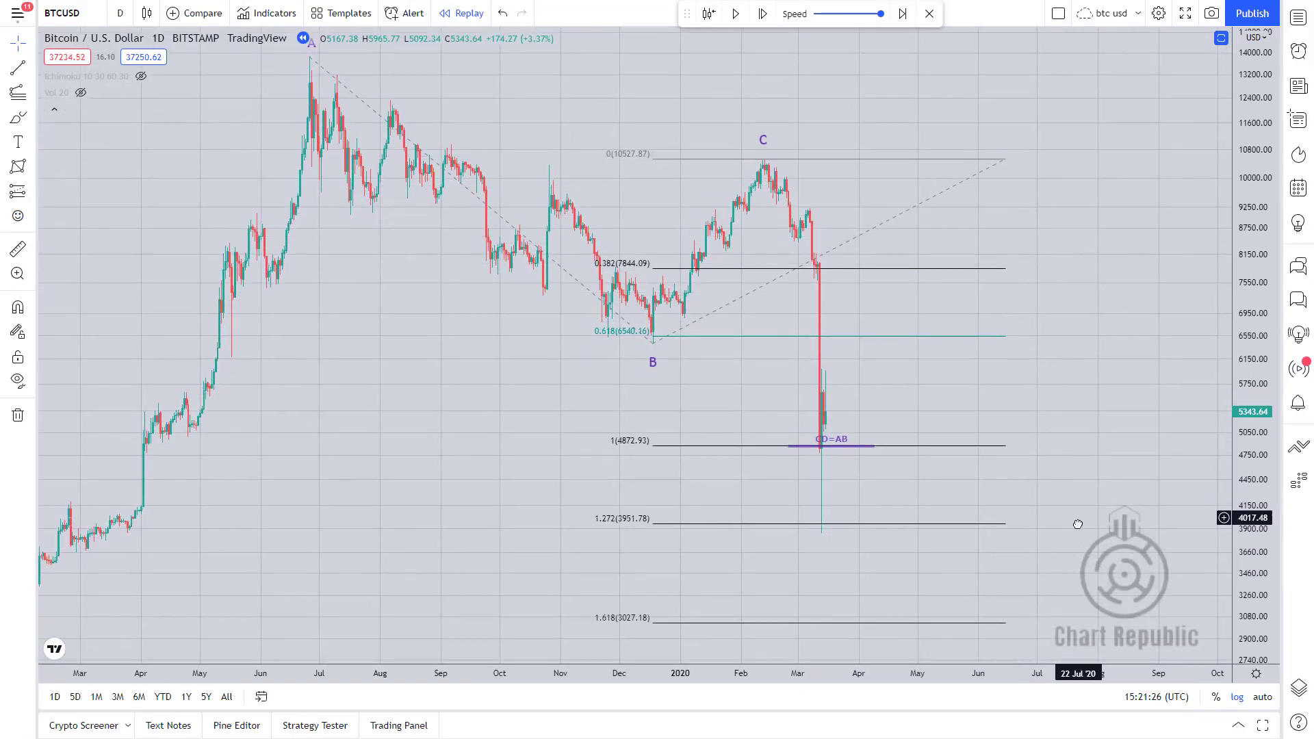
key(alt+t)
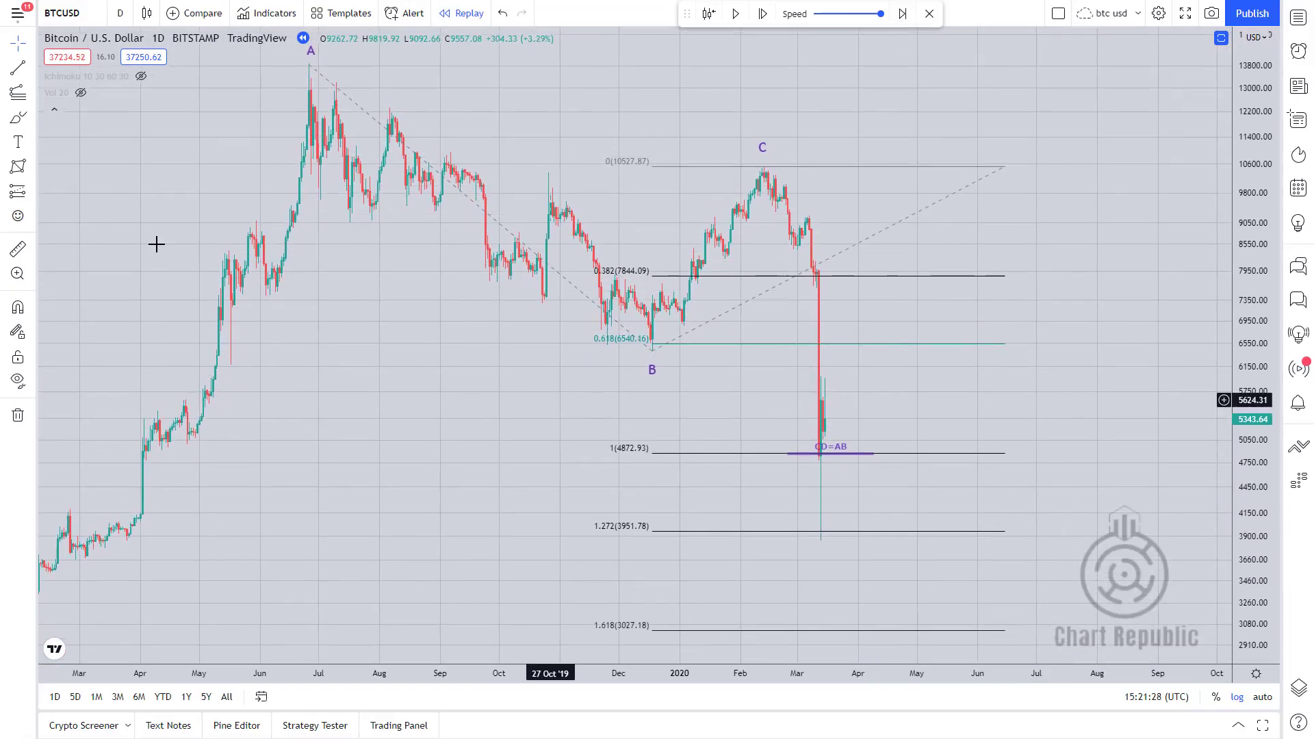
click(787, 532)
click(880, 532)
double_click(880, 531)
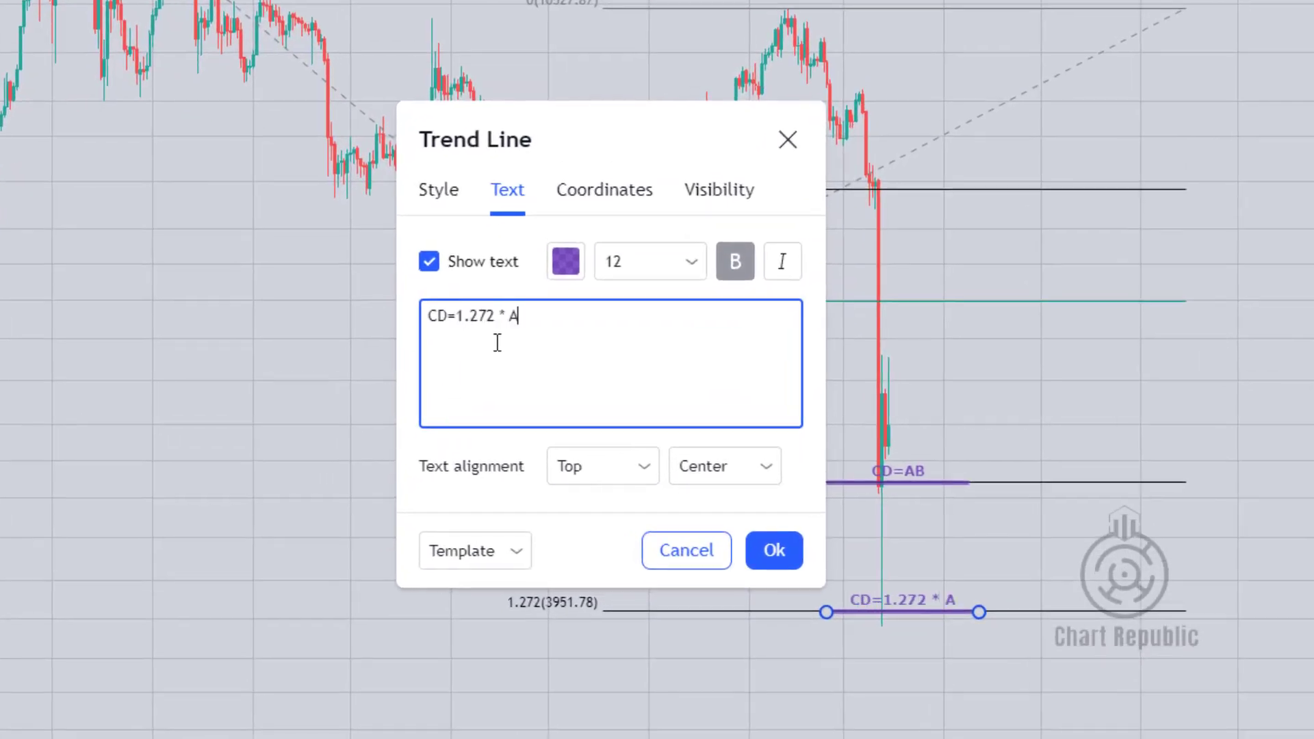
click(1298, 525)
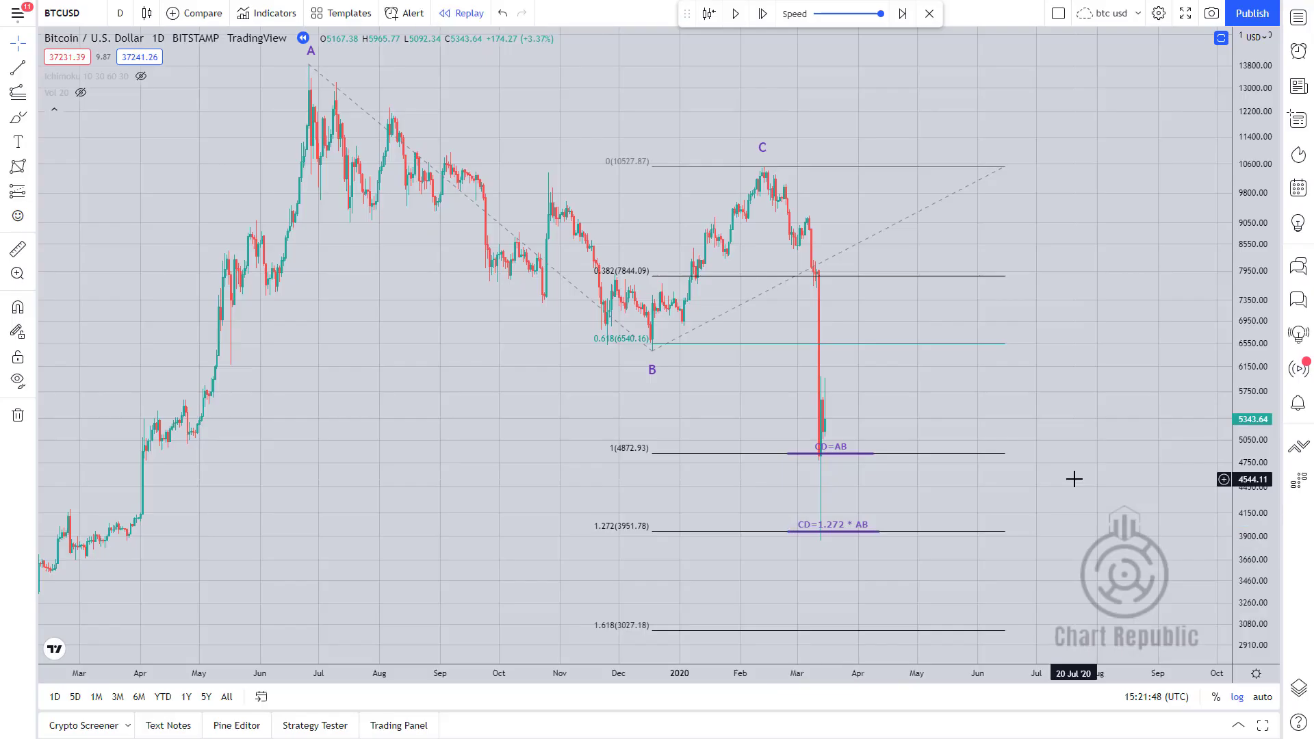
Step: Draw a line on the 1.618 level labelled CD=1.618 * AB
key(alt+t)
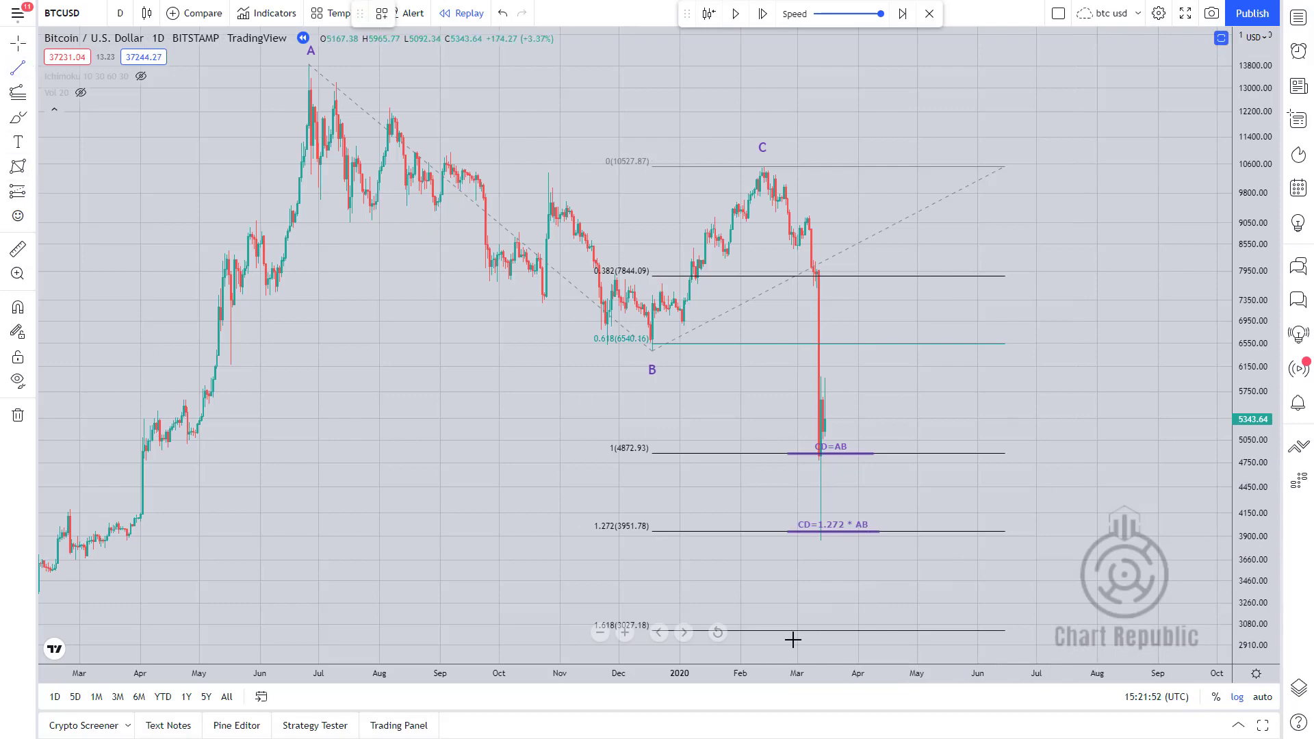
drag(787, 630, 879, 630)
double_click(833, 631)
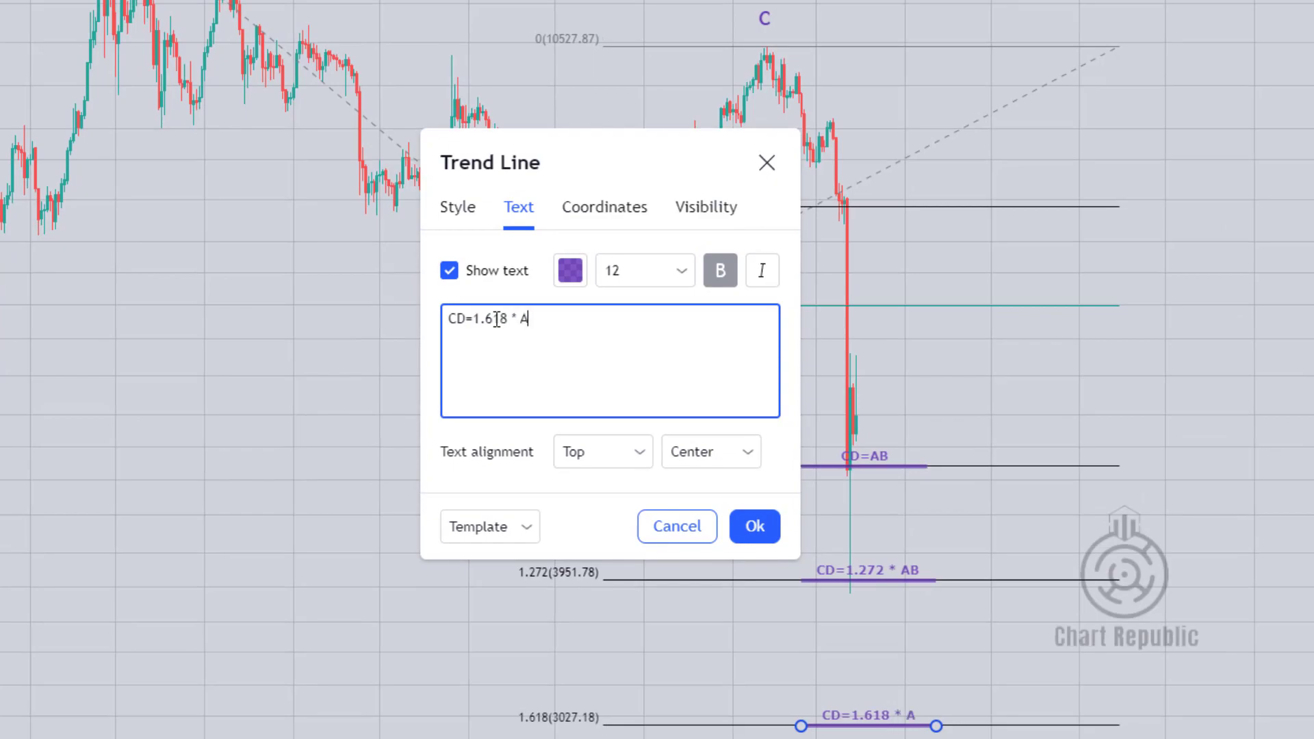
click(748, 532)
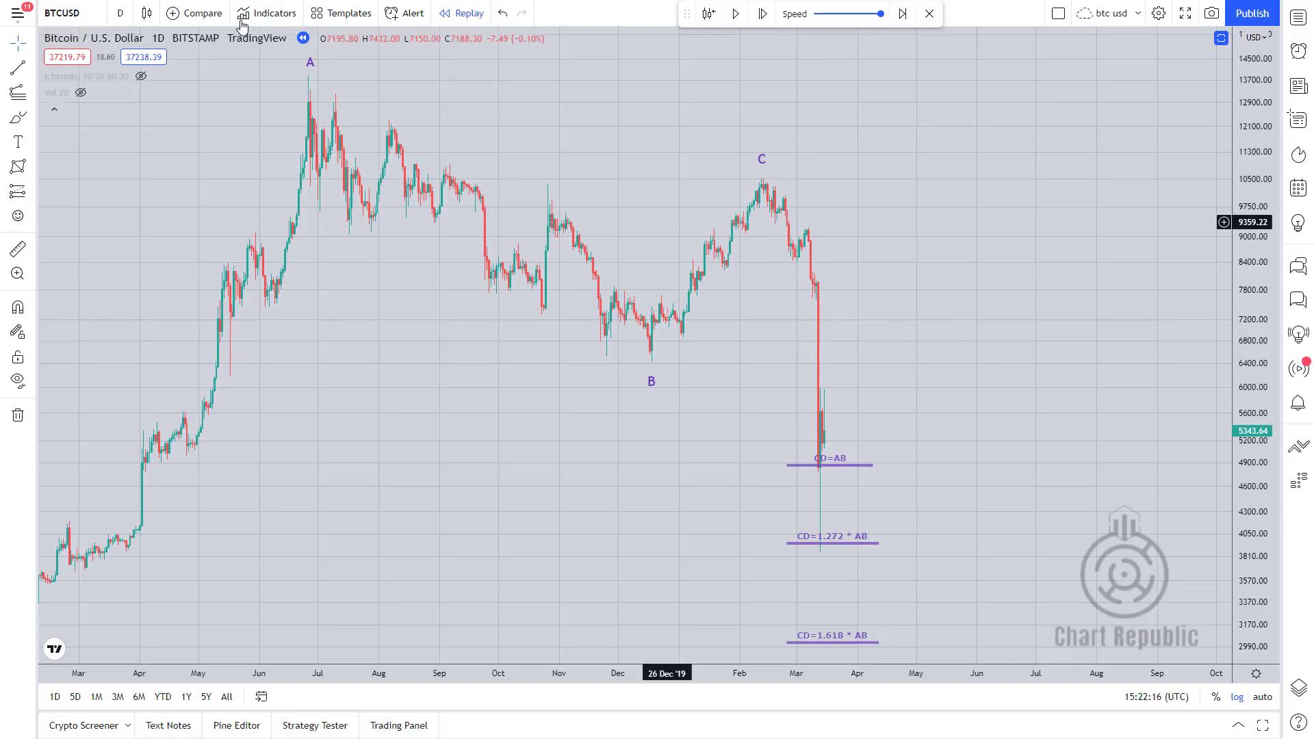
Step: Draw a trend-based Fibonacci extension ending at point B
click(31, 96)
click(103, 119)
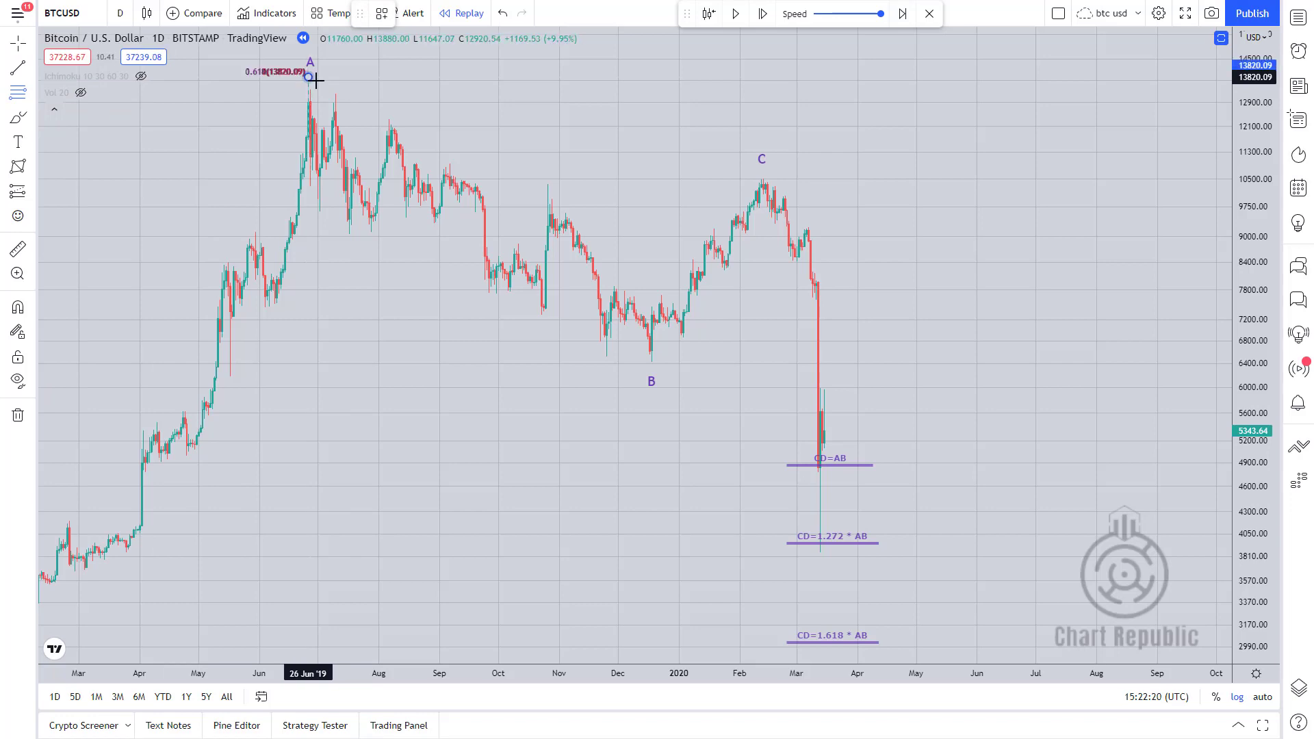
click(1080, 363)
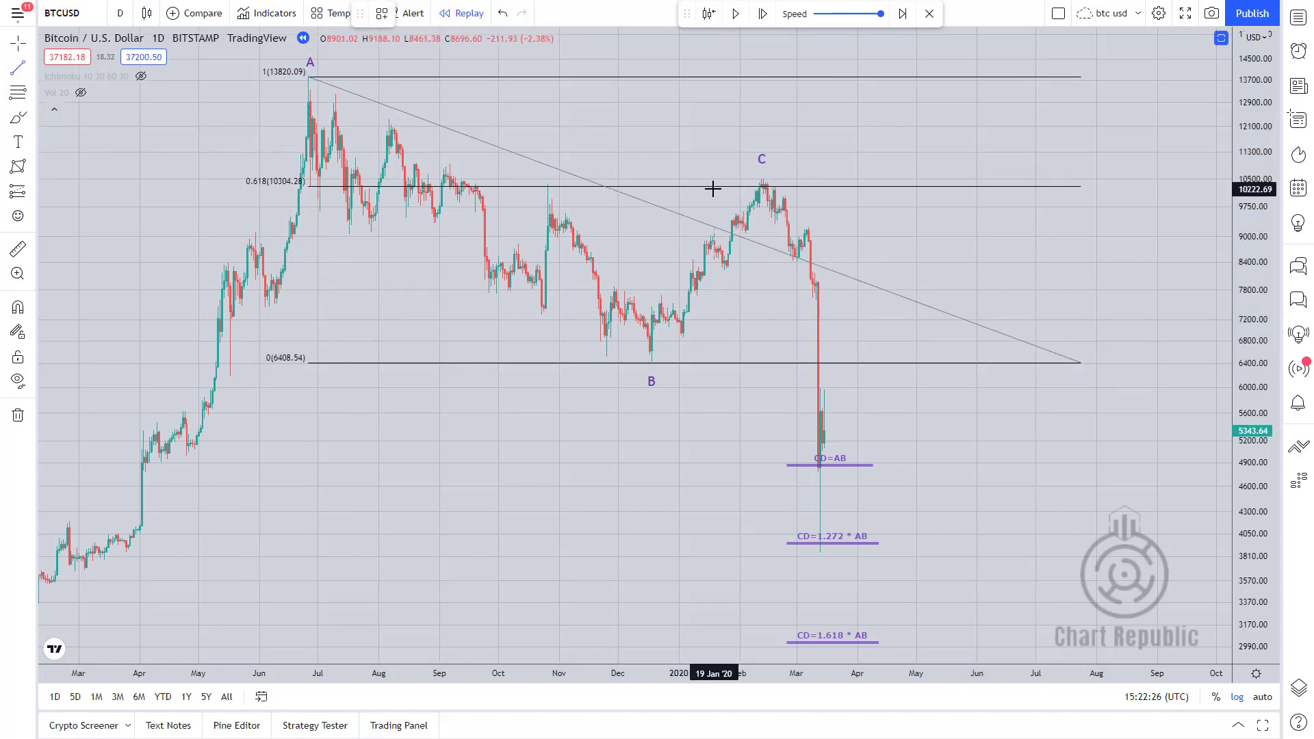
Step: Draw a short line across peak C labelled 0.618, then start a Fibonacci at point B
drag(712, 186, 812, 187)
double_click(811, 186)
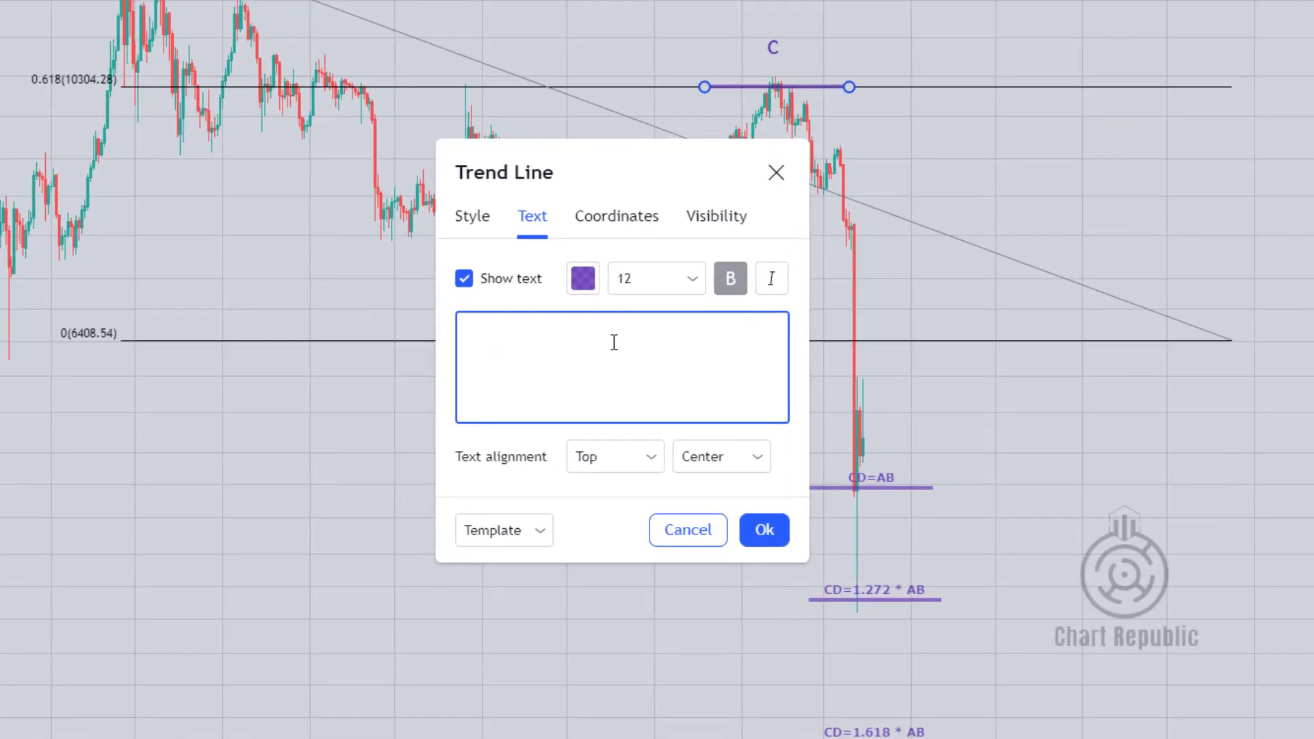
click(770, 539)
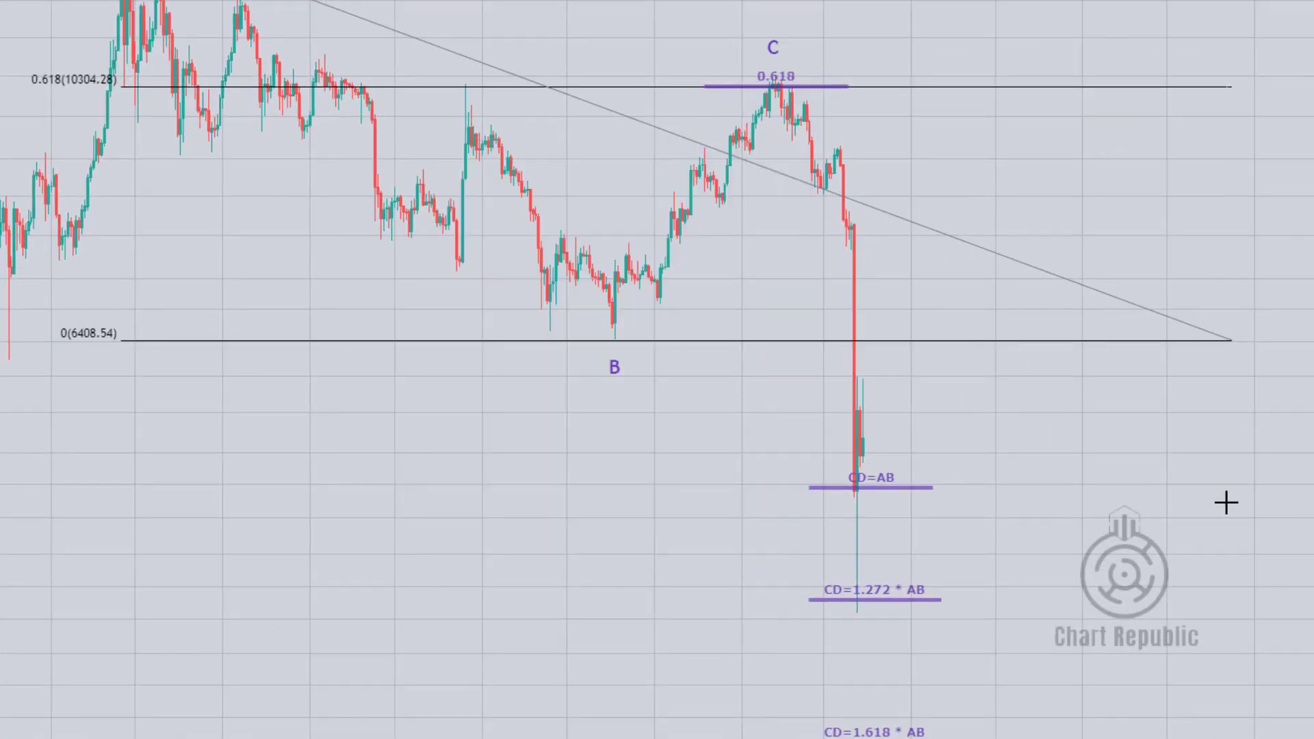
click(617, 337)
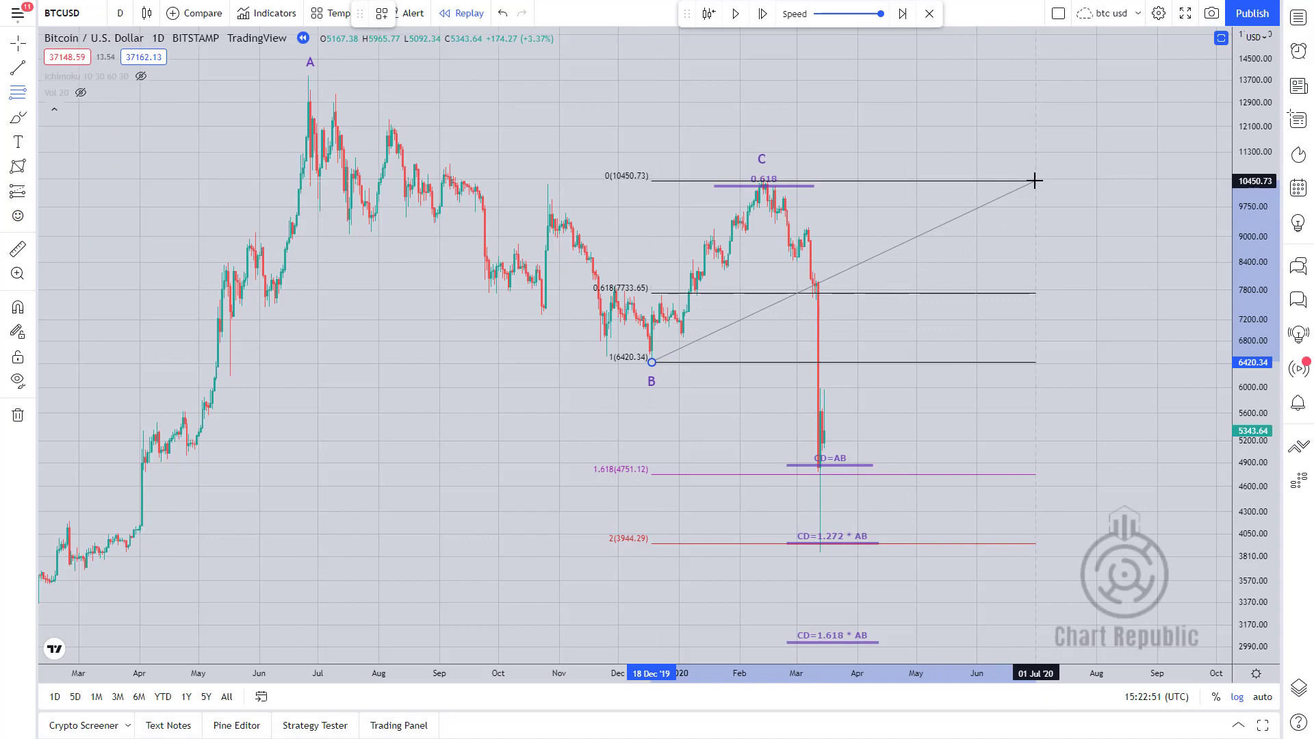
Step: Finish the B–C Fibonacci above point C and draw a line at the 1.618 (4751.12) level
click(1035, 181)
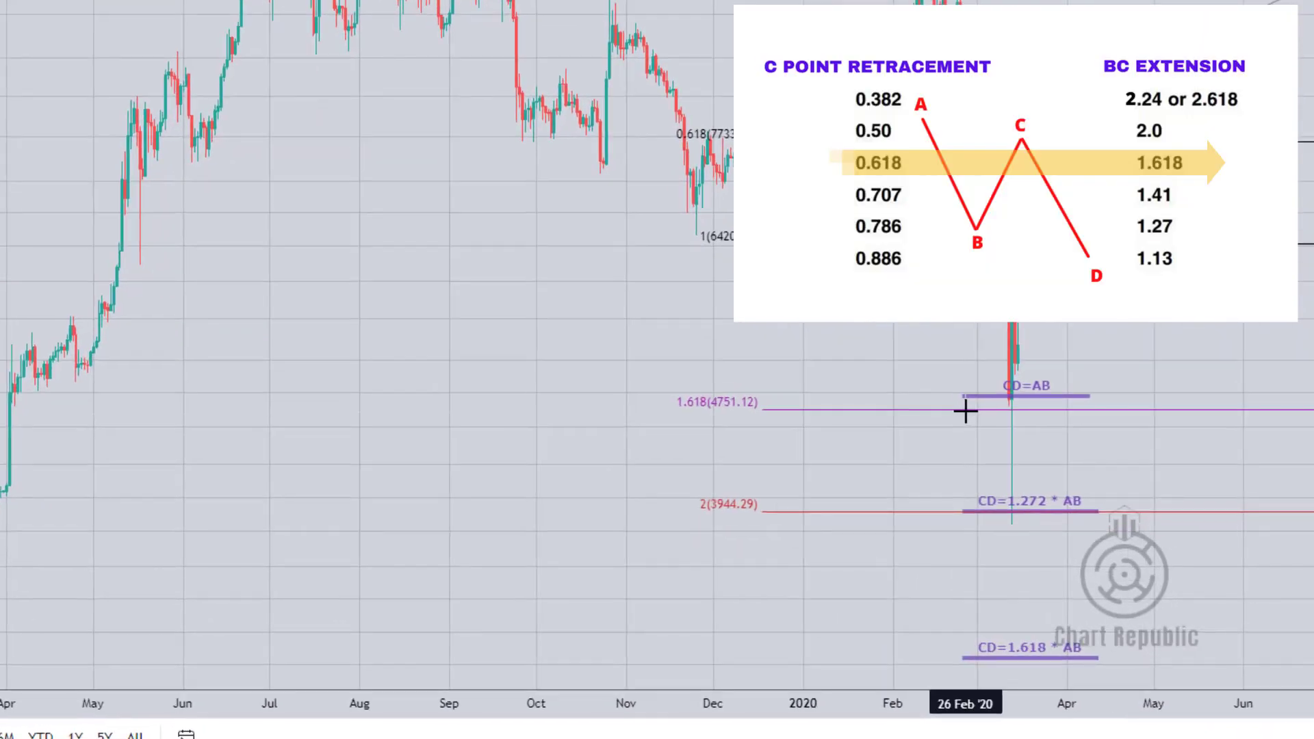
click(965, 411)
click(1085, 411)
Step: Label the new line CD=1.618 * BC in its settings
double_click(1061, 411)
mouse_move(827, 215)
mouse_down()
mouse_move(360, 253)
mouse_move(440, 218)
mouse_up()
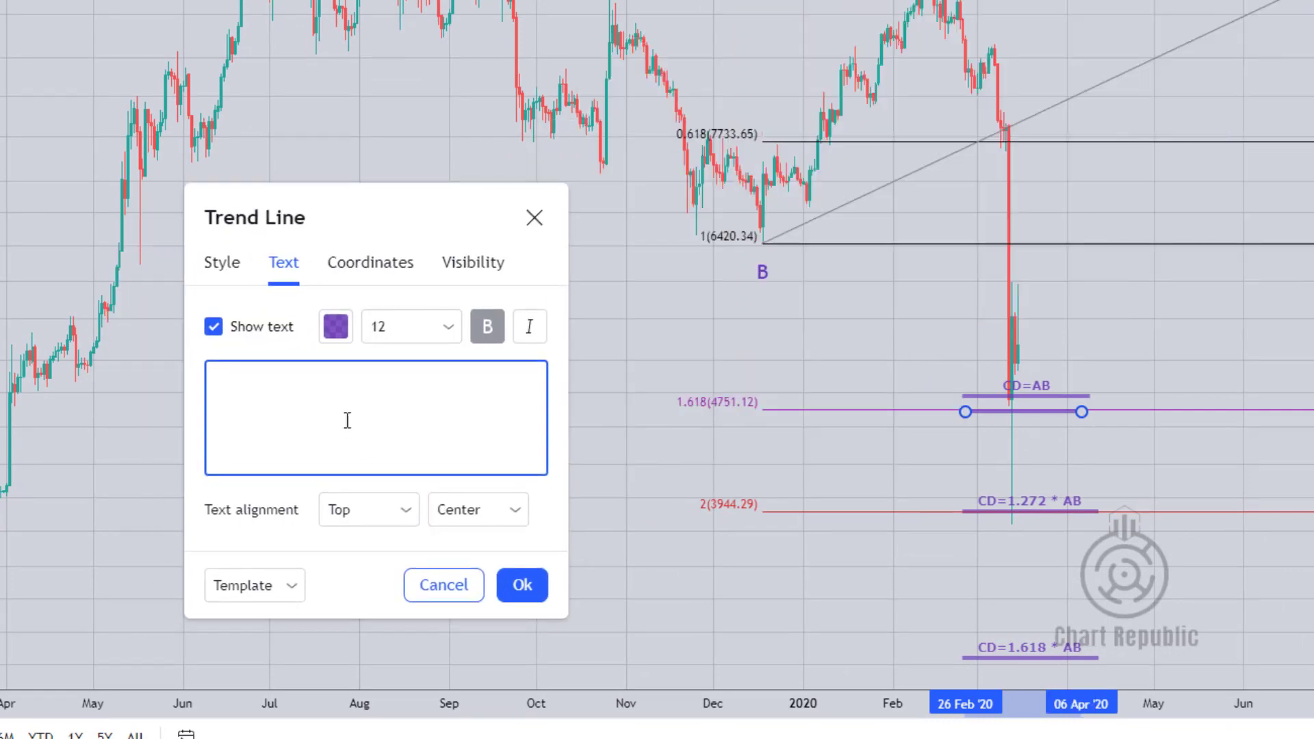
click(522, 585)
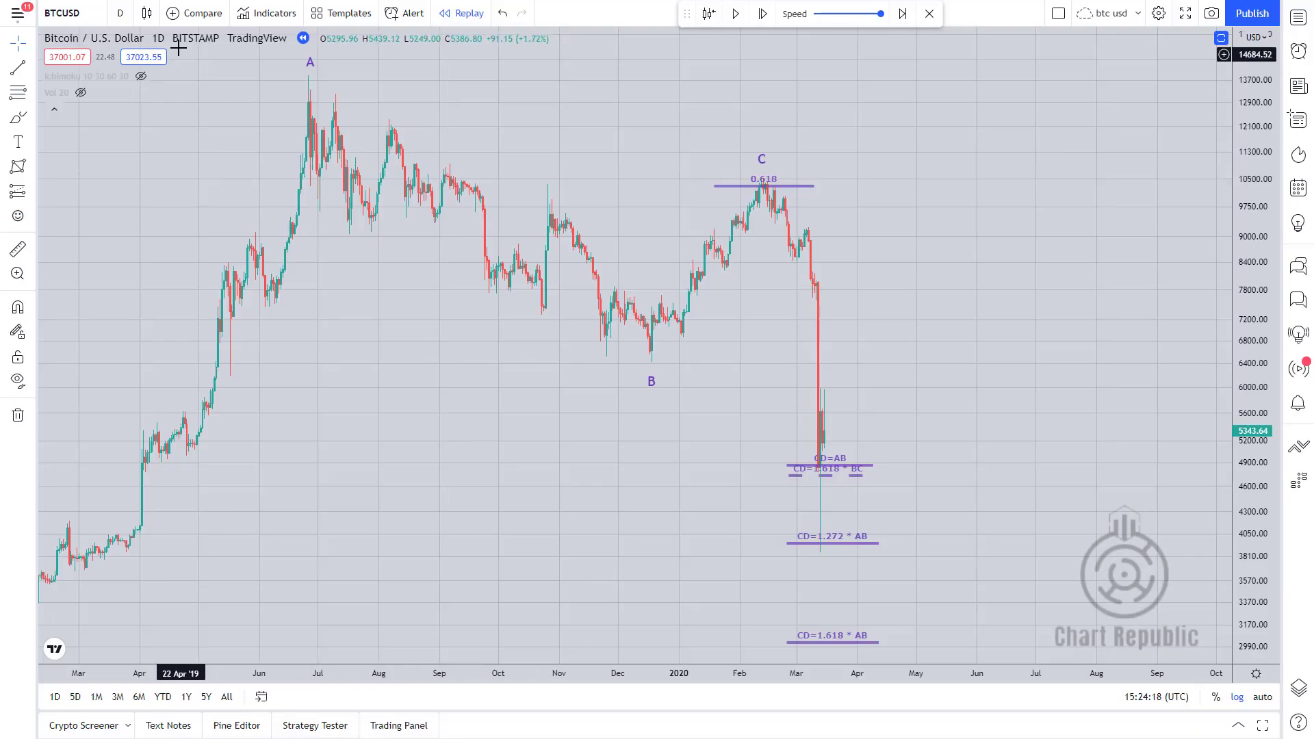
click(150, 17)
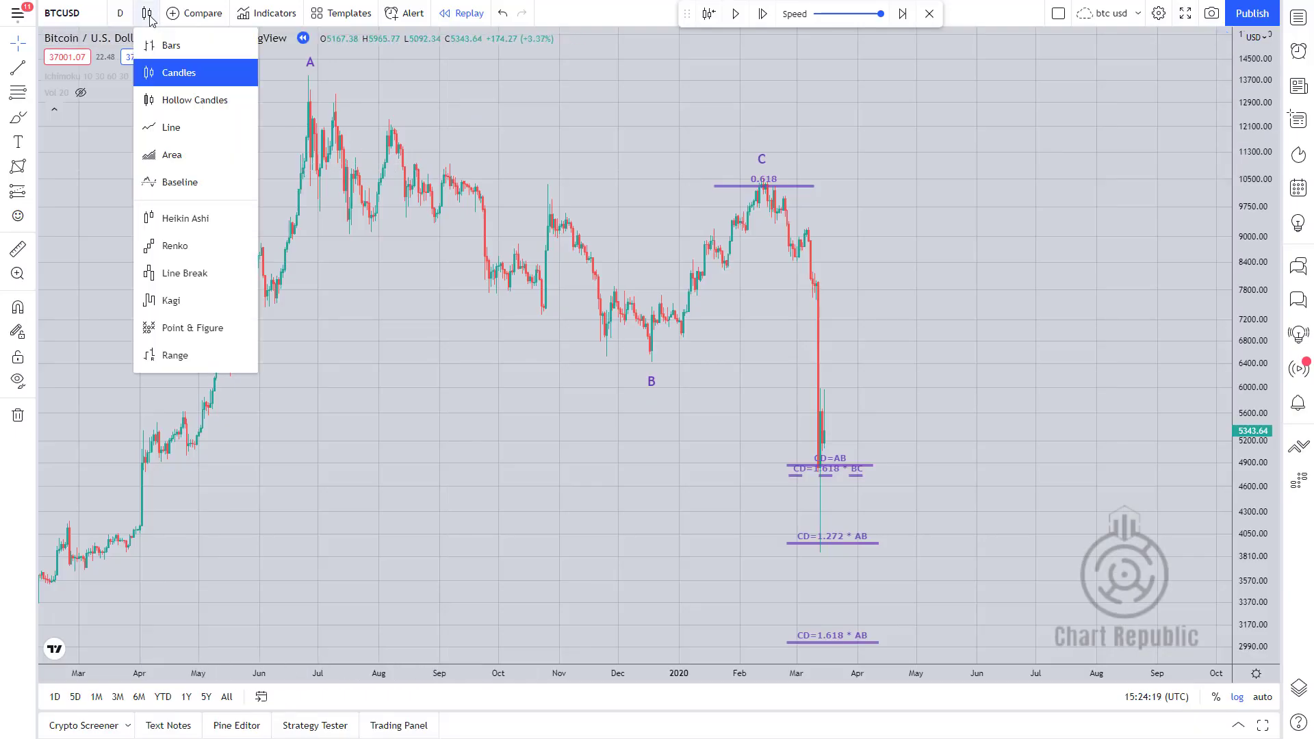
click(191, 136)
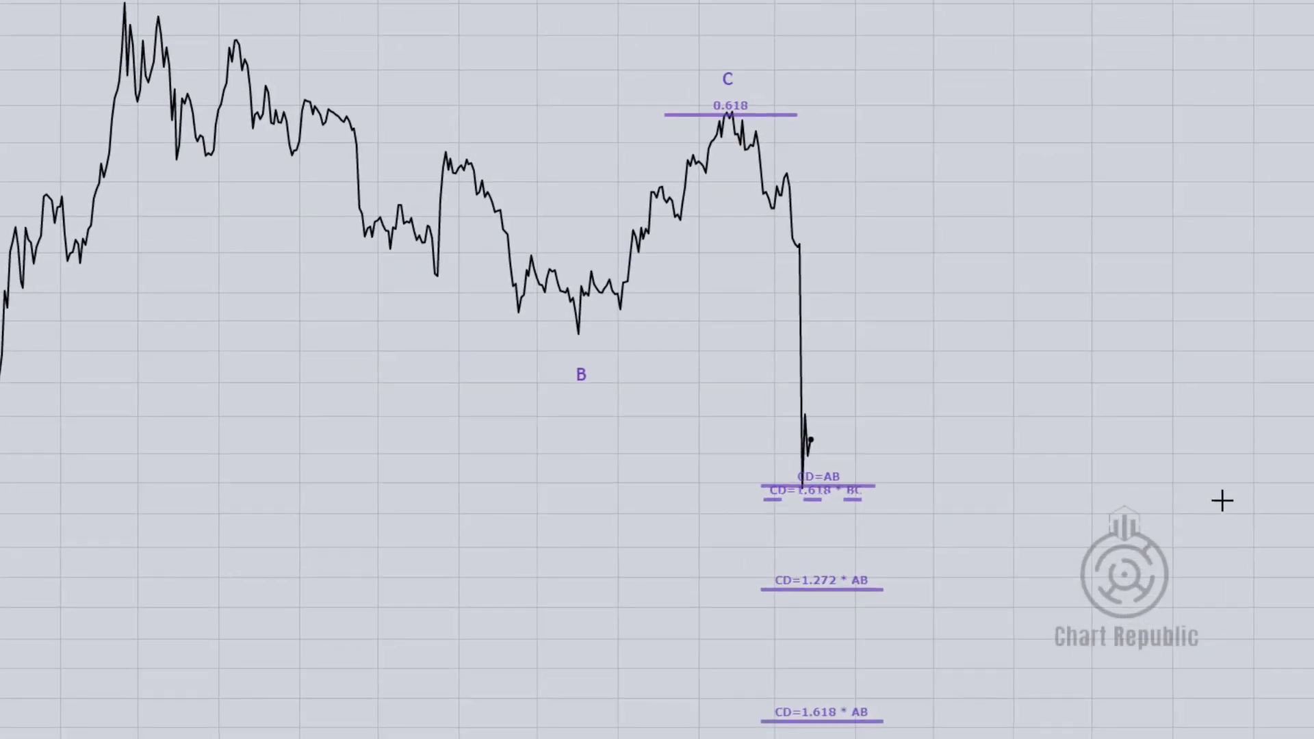
drag(1071, 440, 1100, 505)
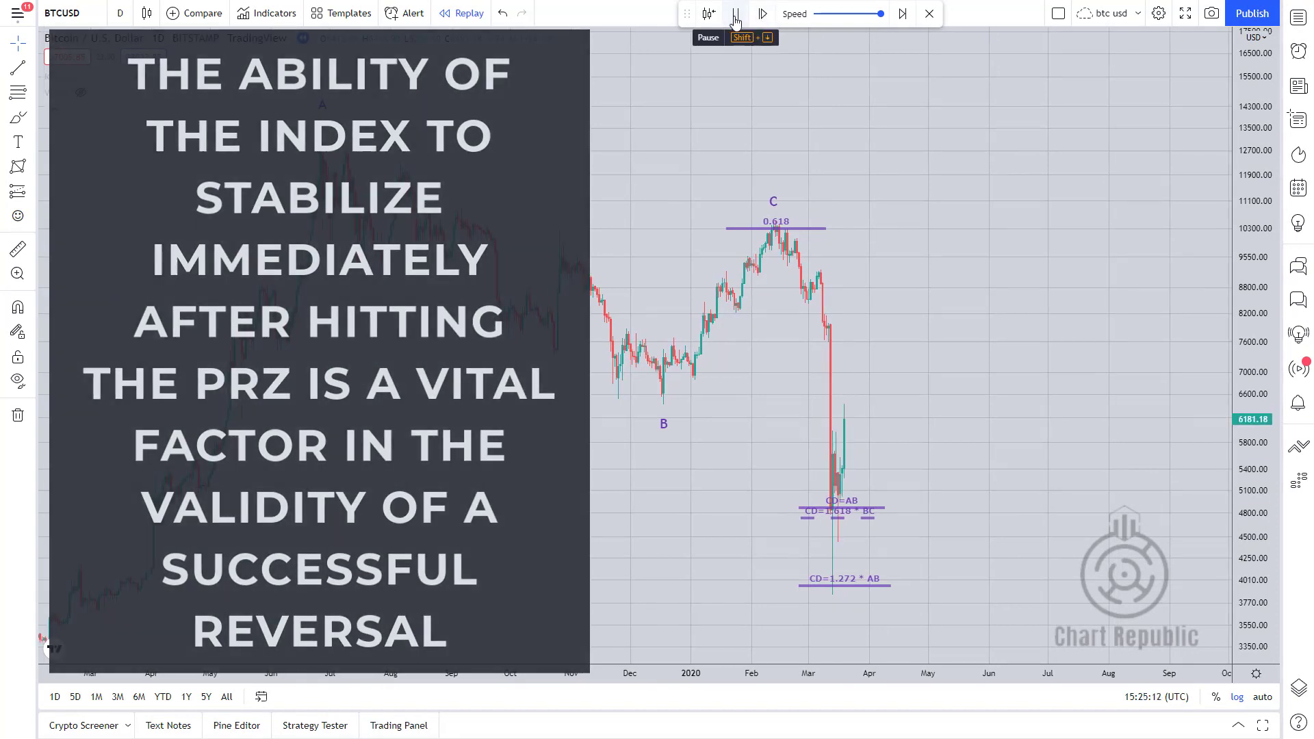
Step: Play Bar Replay forward and zoom onto the late-March rebound to about 6760.72
click(735, 15)
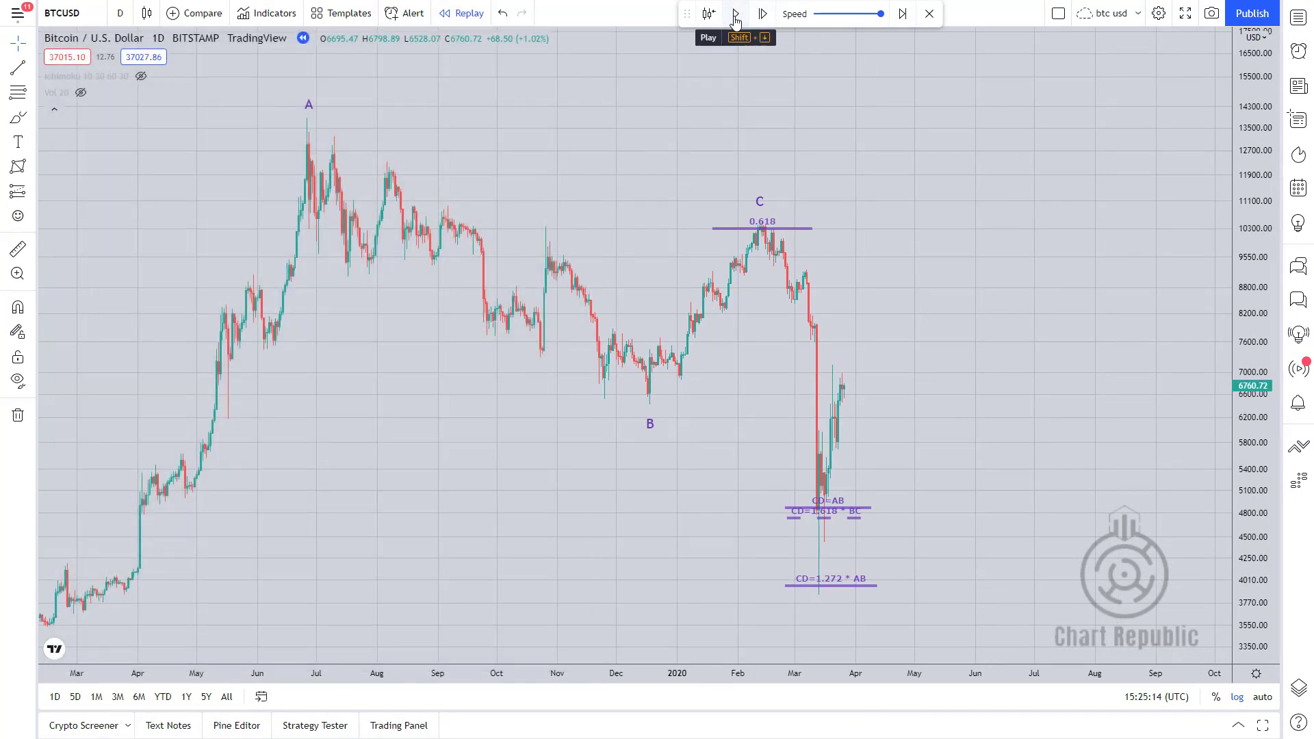
scroll(619, 555, up, 2)
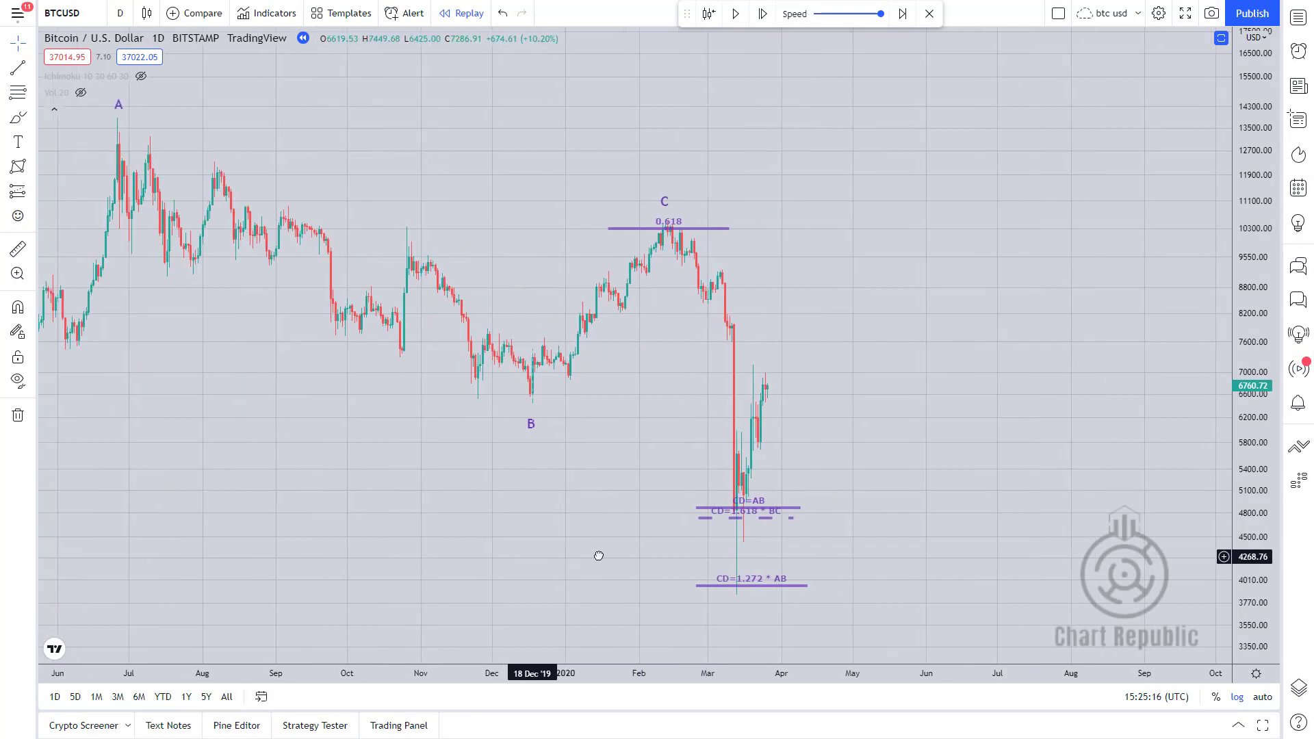
drag(599, 554, 665, 581)
scroll(665, 581, up, 1)
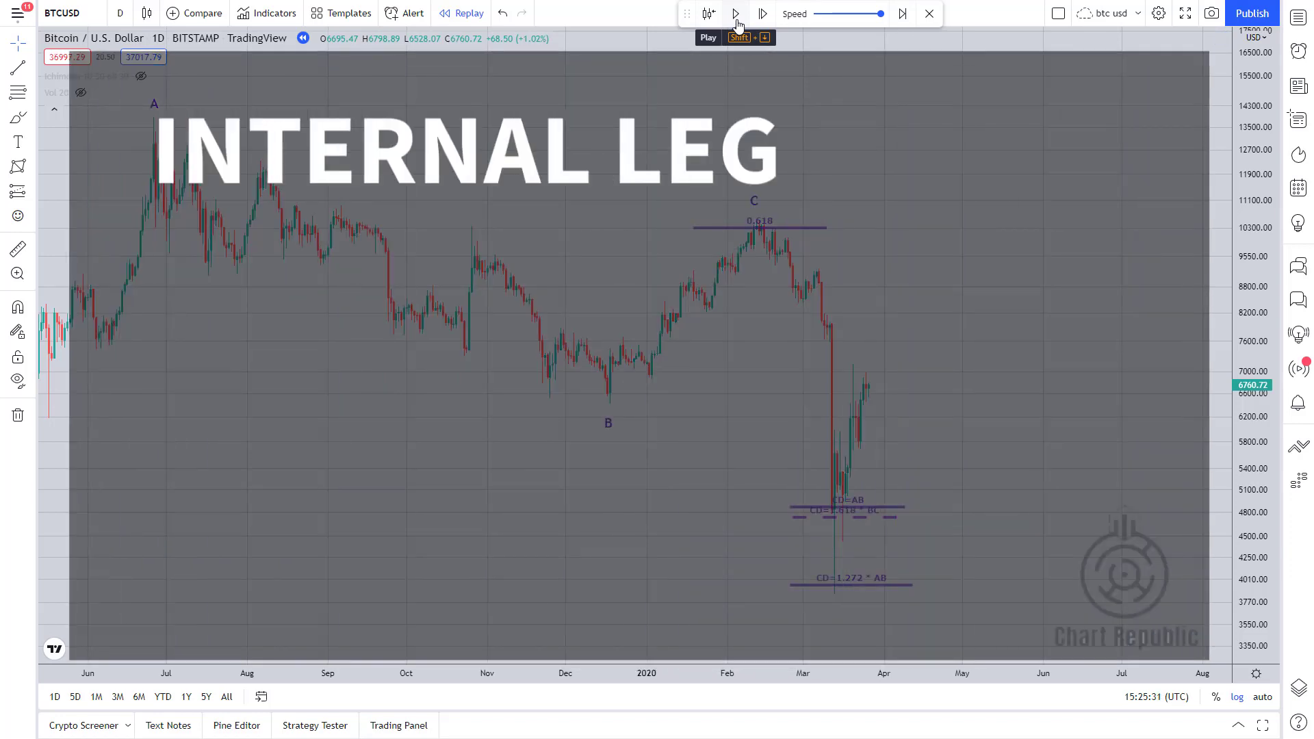
Step: Place ABCD points at the June high, December low, February high and March low, giving 0.55 and 1.402 ratios
click(18, 166)
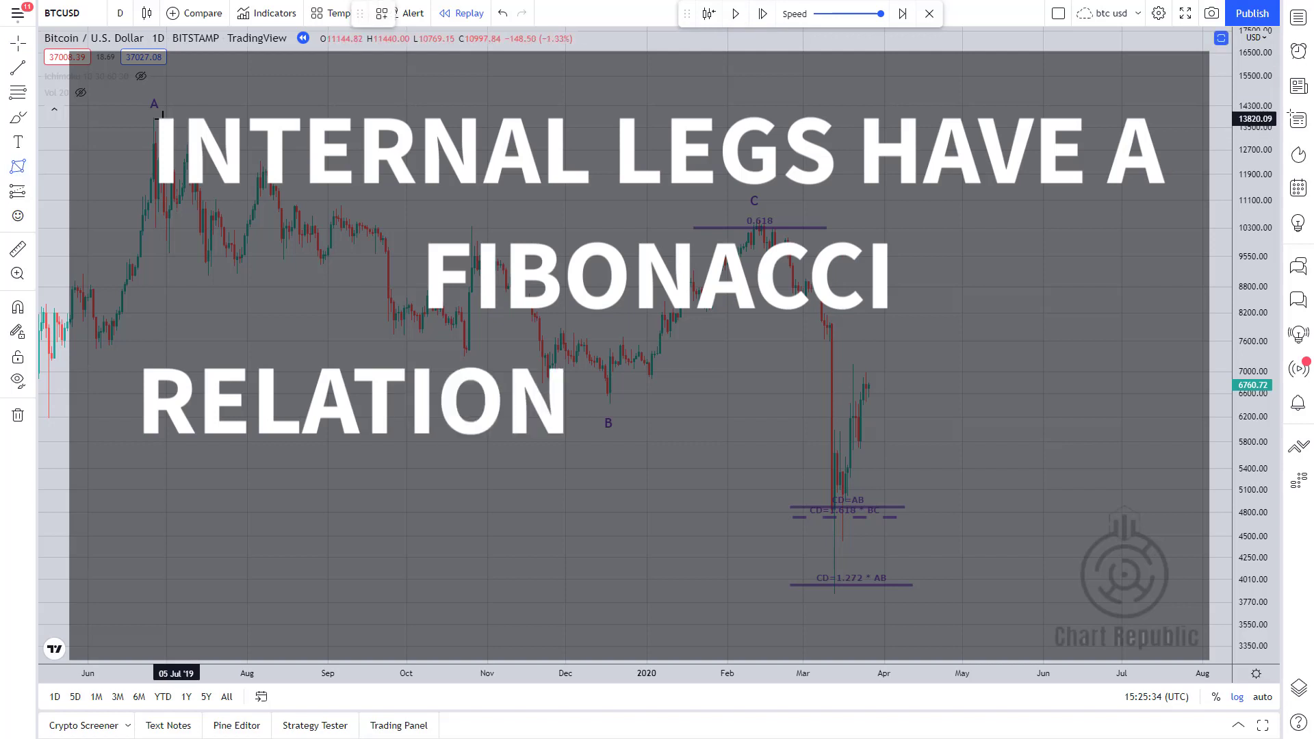
click(154, 117)
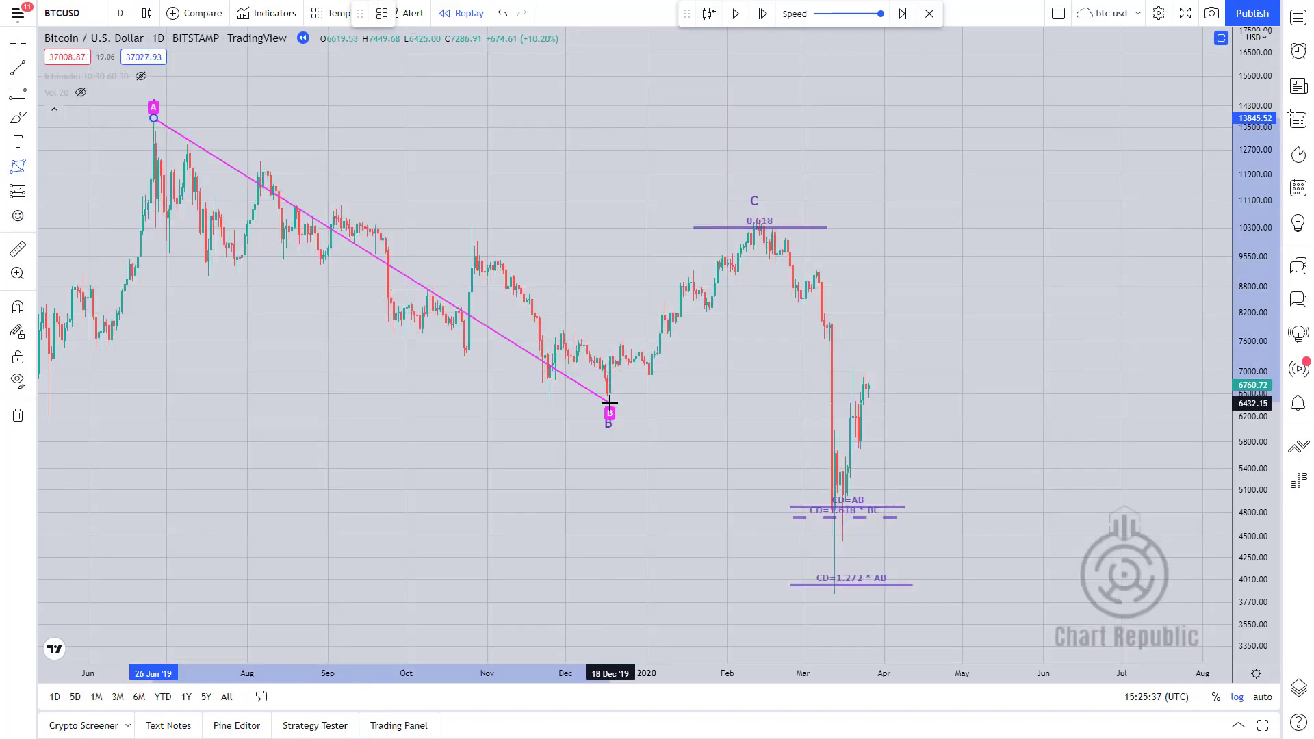
click(610, 403)
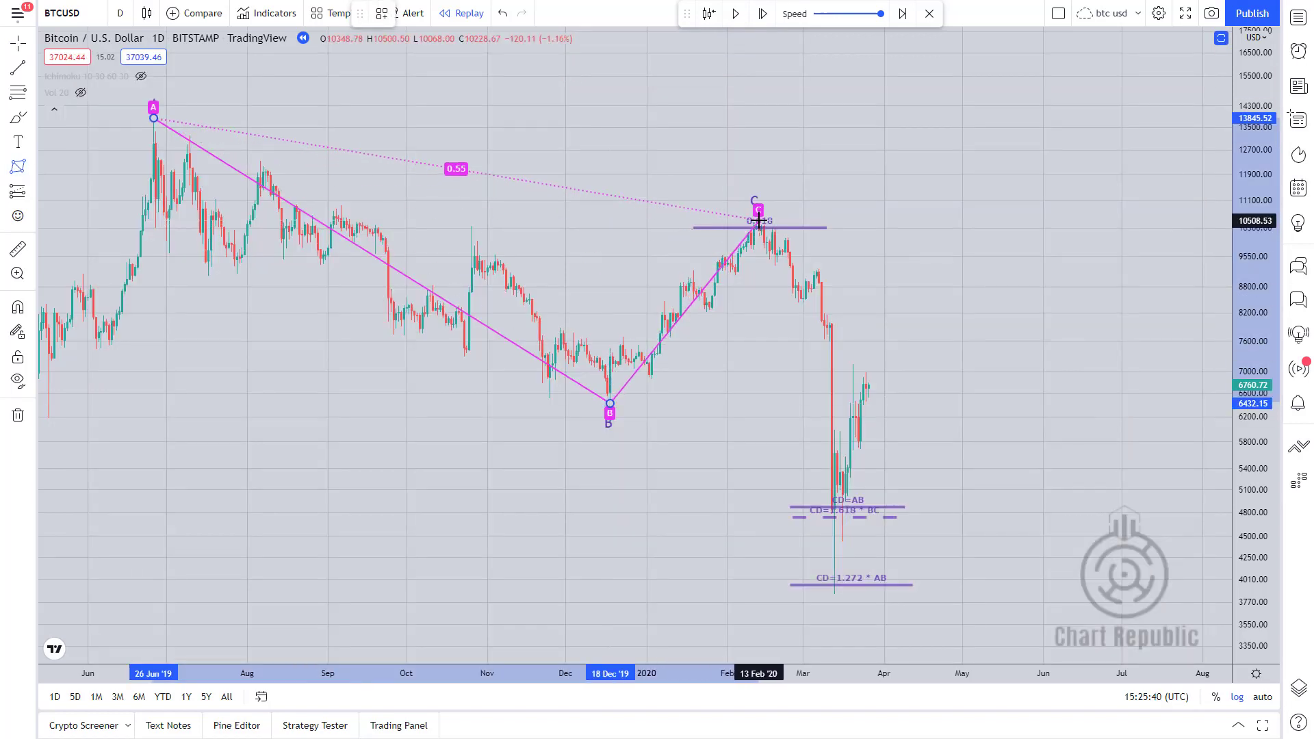
click(759, 220)
click(845, 512)
click(971, 393)
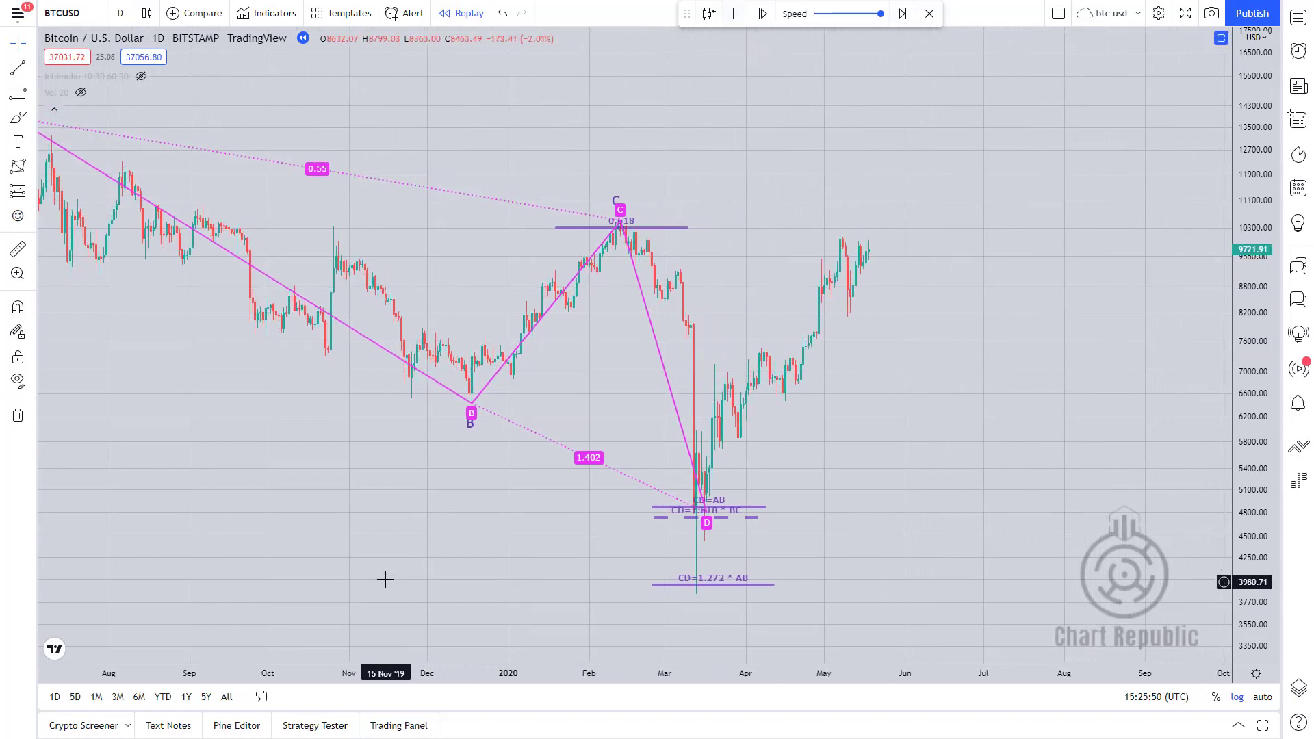
Step: Zoom out and compress the price axis to show the pattern, CD=1.618 * AB line and August rebound near 11770.08
scroll(386, 582, down, 3)
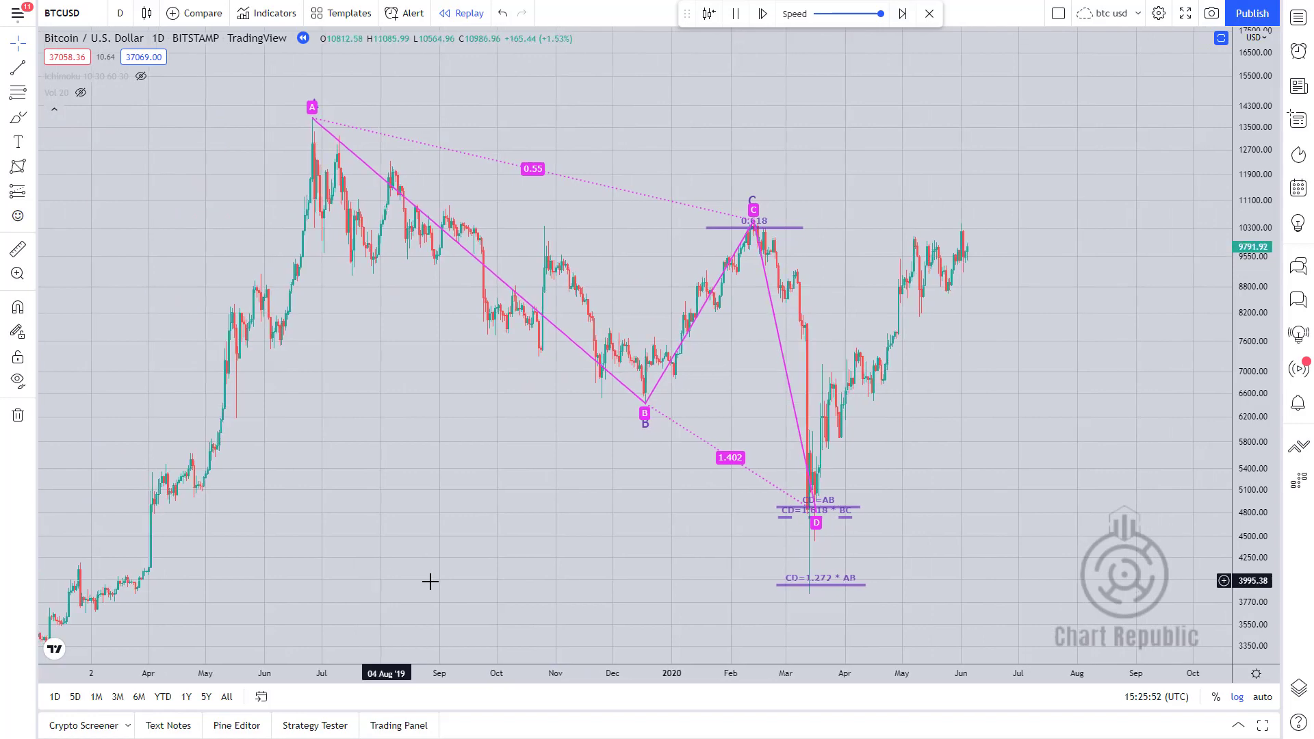
drag(1260, 487, 1254, 526)
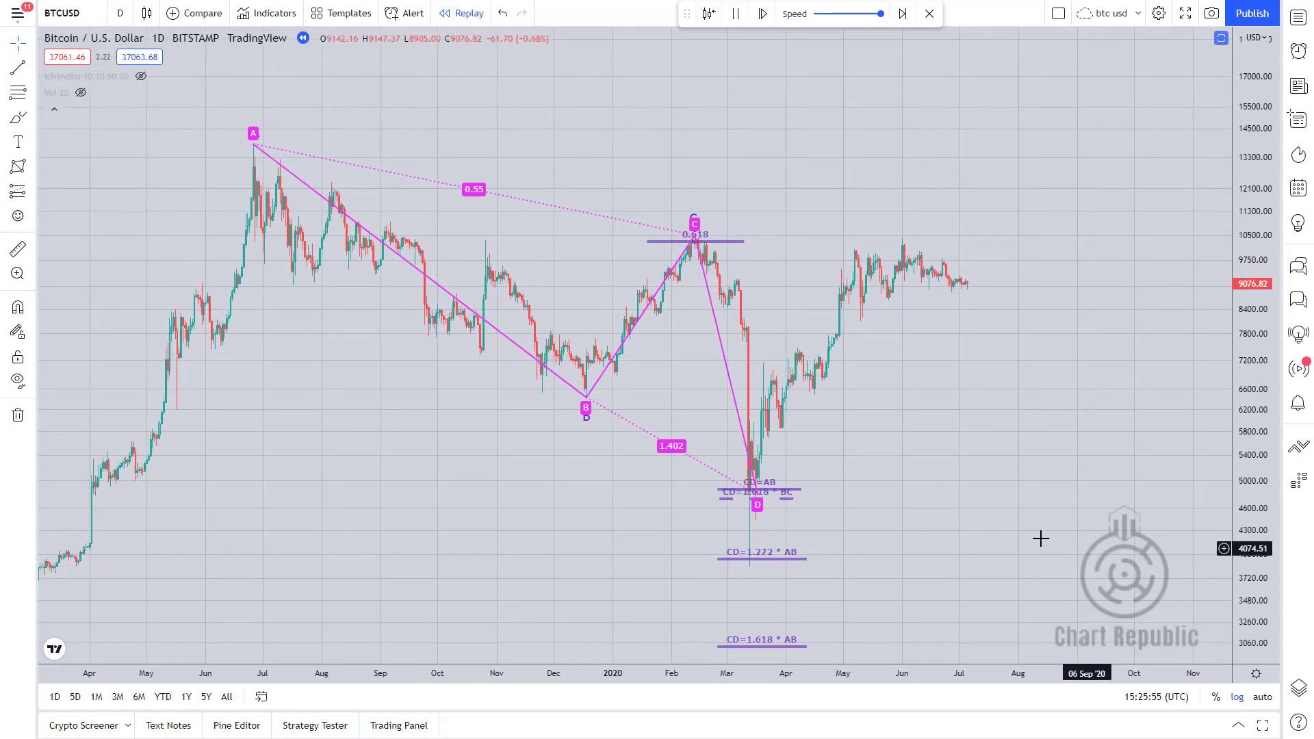
drag(1027, 538, 1004, 609)
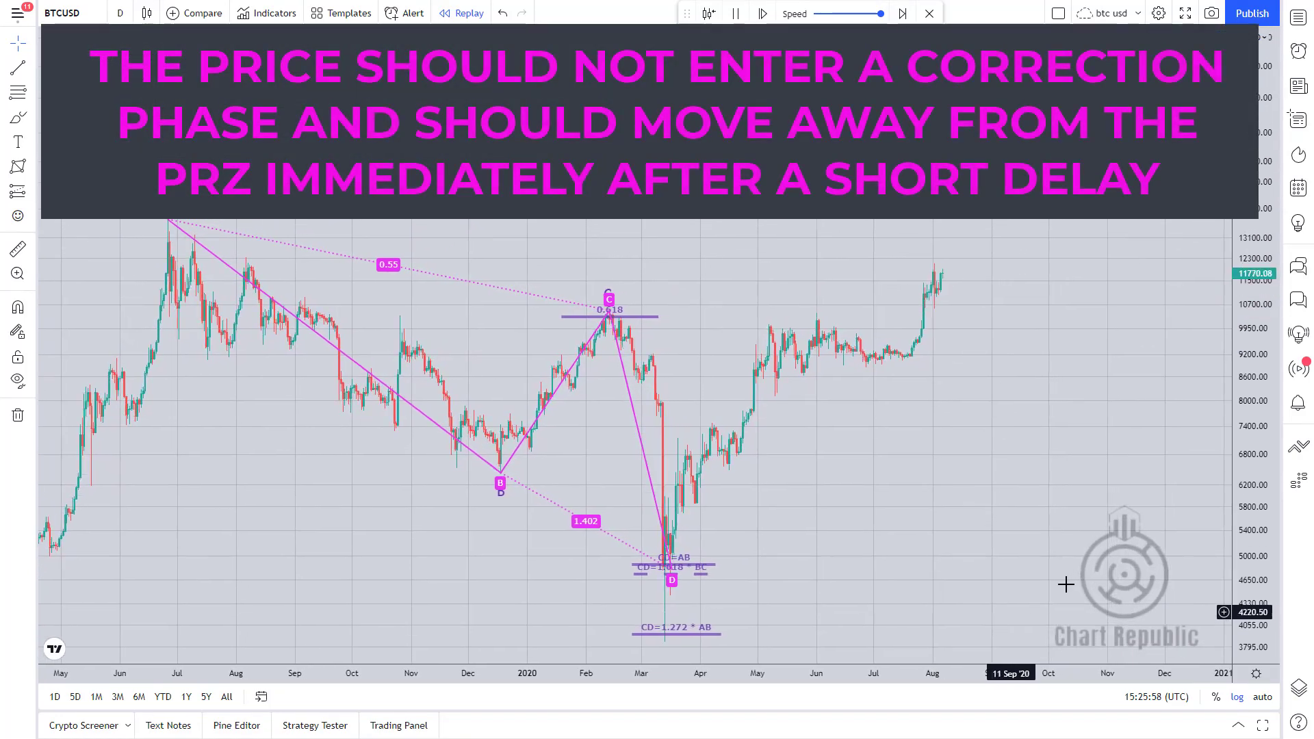